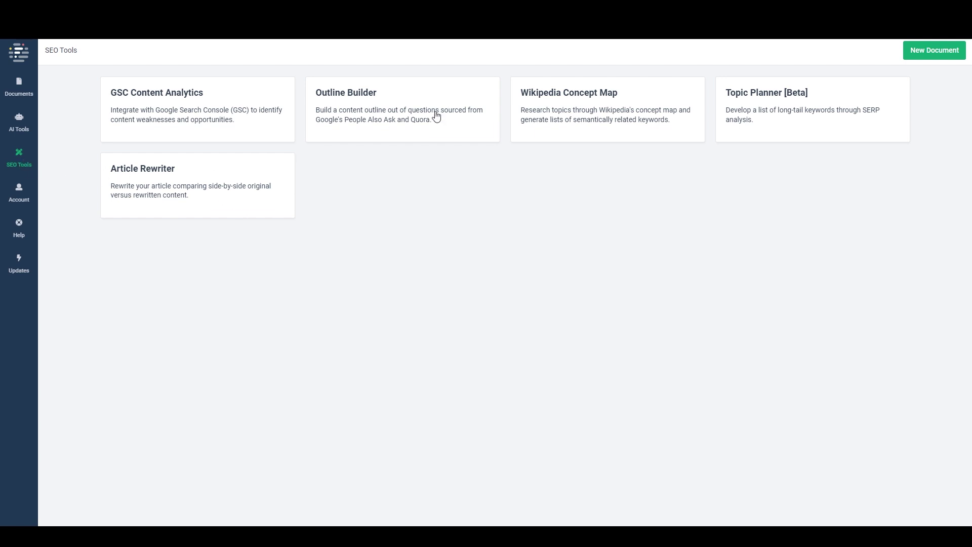
Step: In Outline Builder, search for the seed keyword "pinterest marketing" and load related questions for the suggested keyword "pinterest marketing"
left_click(417, 131)
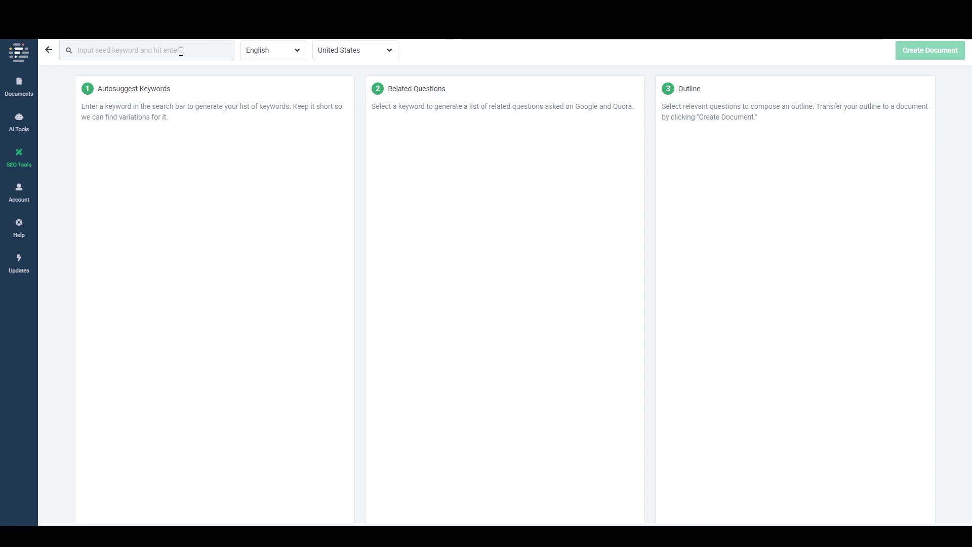
type("pinterest marketing")
key("Return")
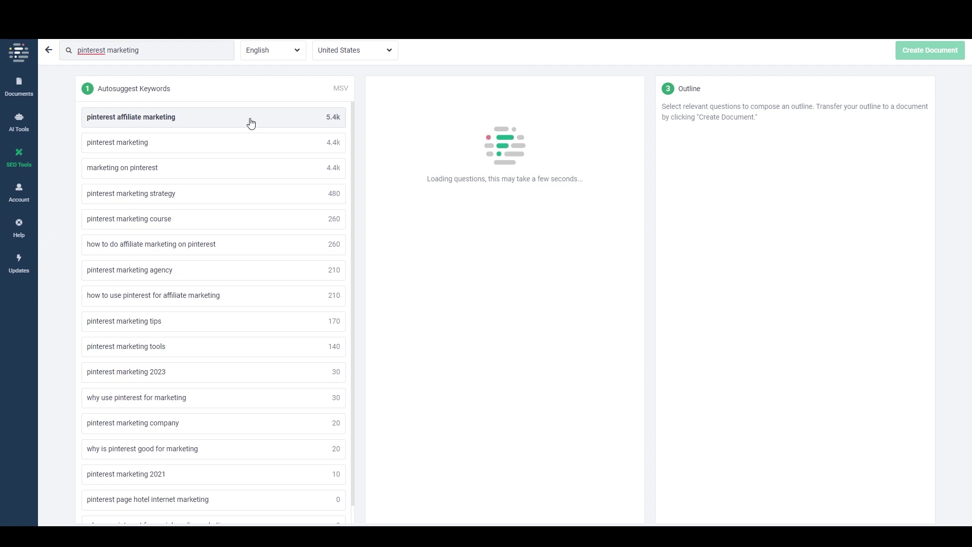
left_click(167, 149)
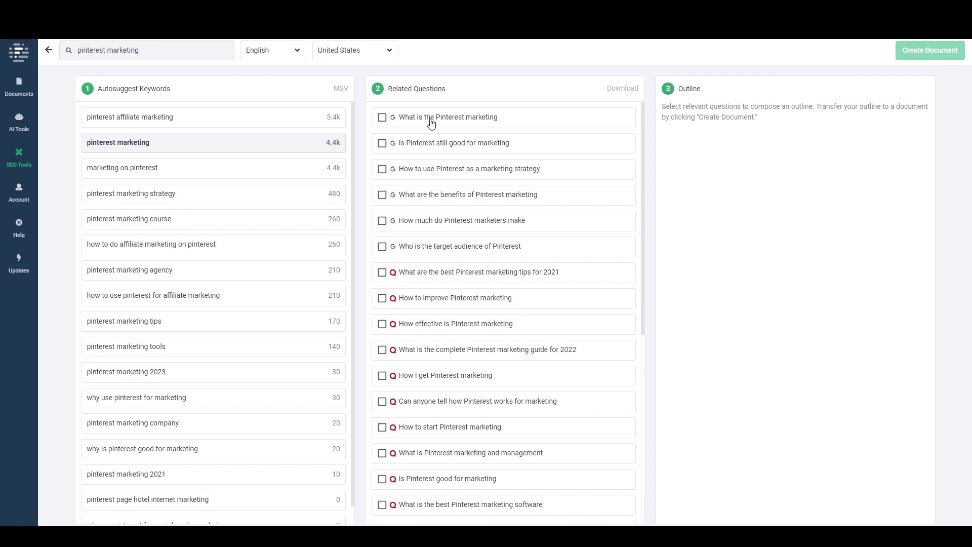
Step: Add the first seven related questions to the outline, from "What is the Pinterest marketing" through "What are the best Pinterest marketing tips for 2021"
left_click(382, 118)
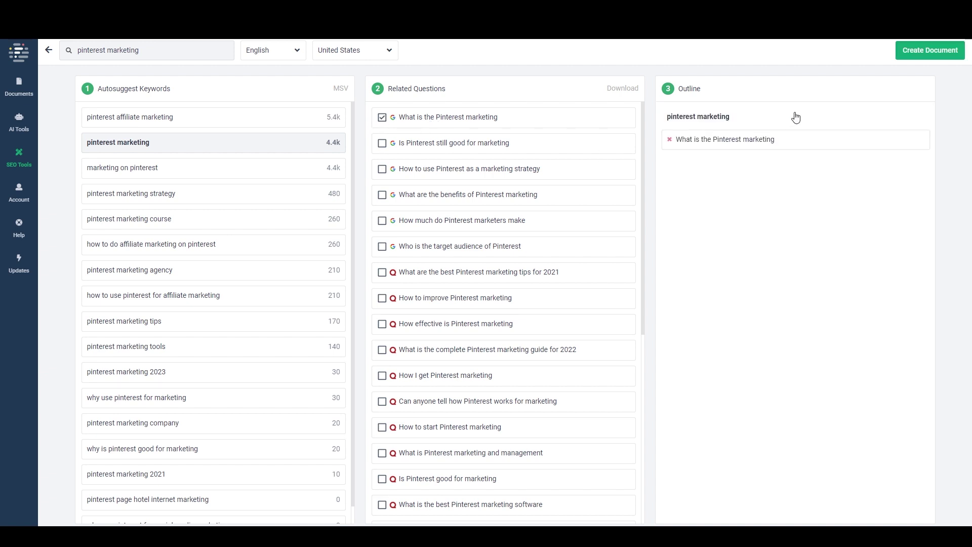
left_click(383, 143)
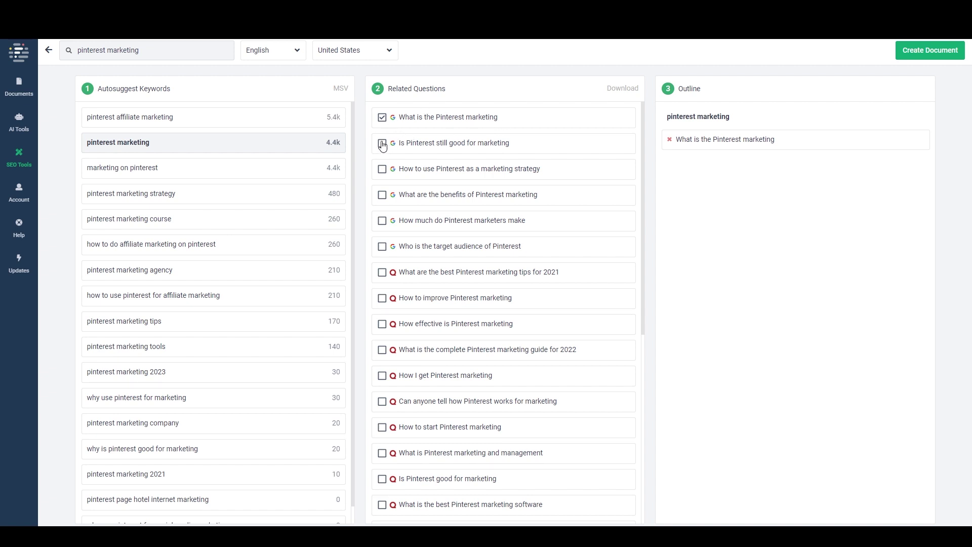
left_click(382, 170)
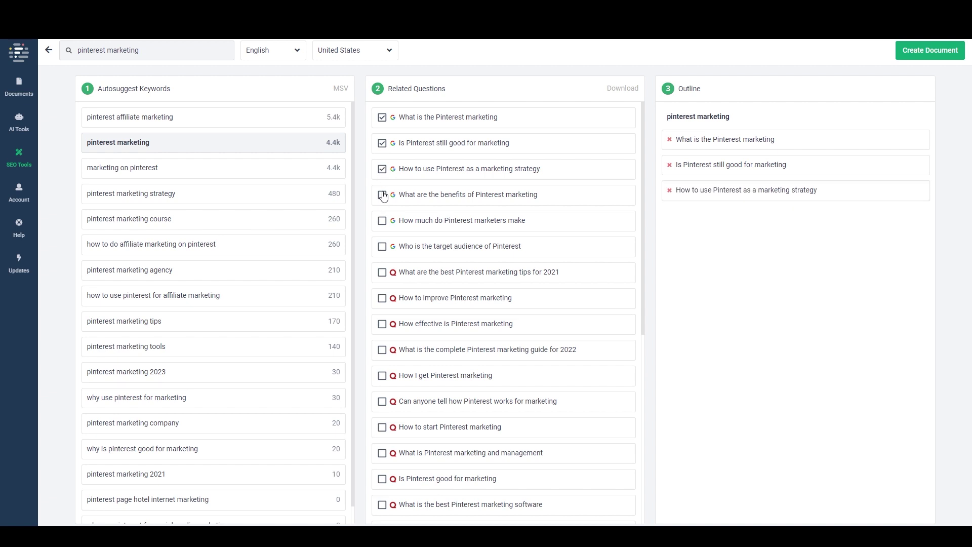
left_click(382, 198)
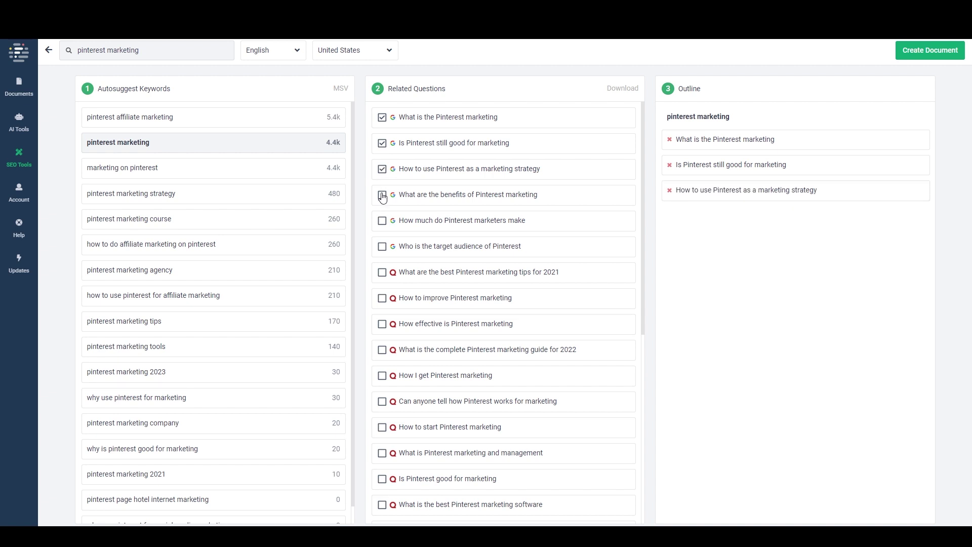
left_click(382, 221)
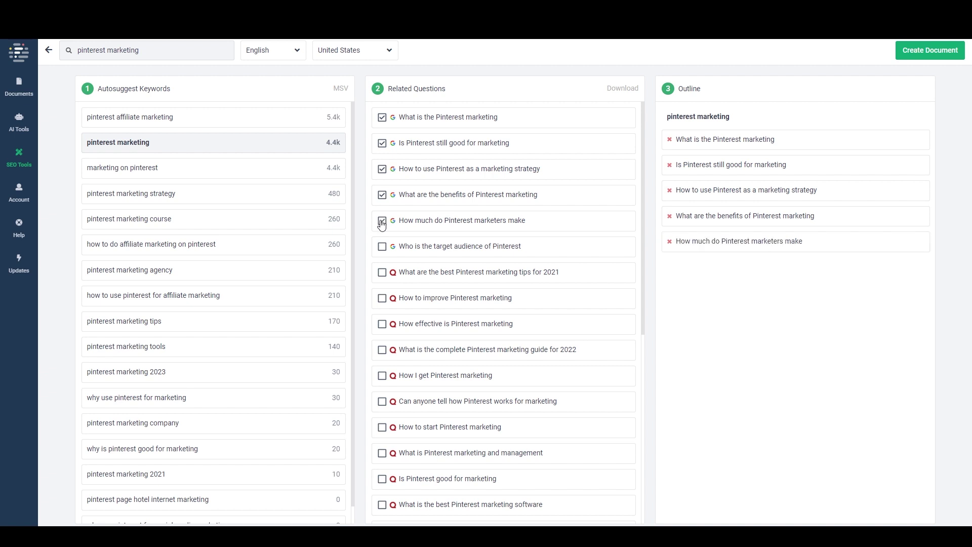
left_click(382, 248)
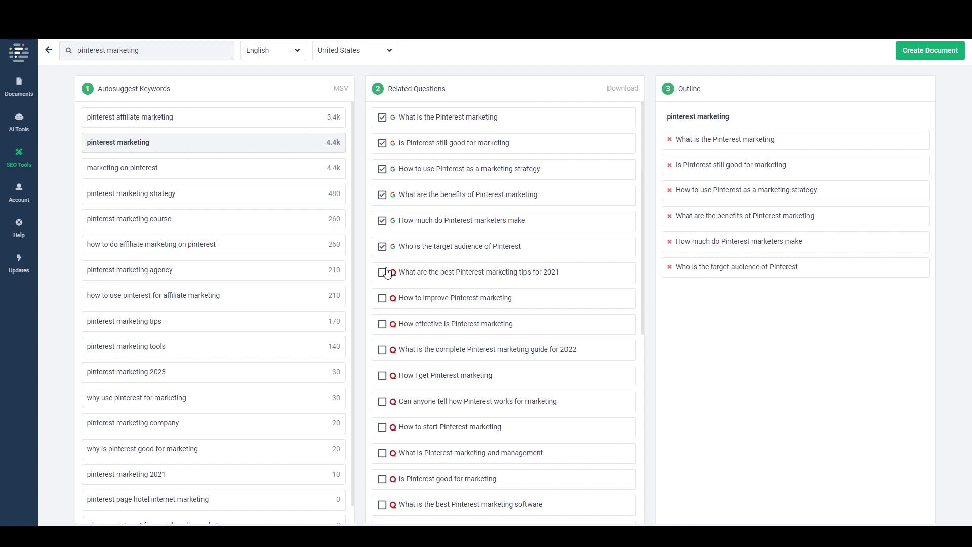
left_click(382, 274)
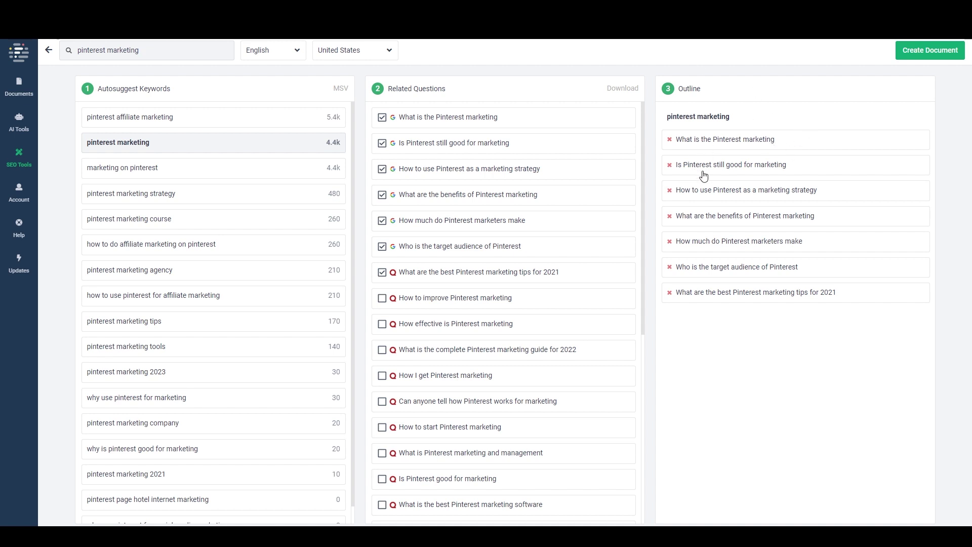
Step: Create a new document from the outline and save it to the AT 2023 folder
left_click(914, 49)
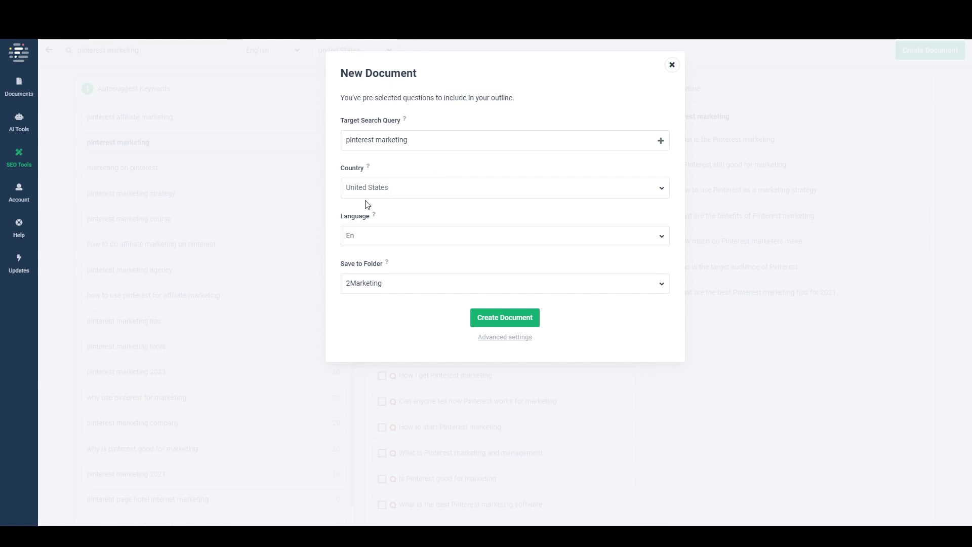
left_click(657, 284)
scroll(527, 321, "down", 2)
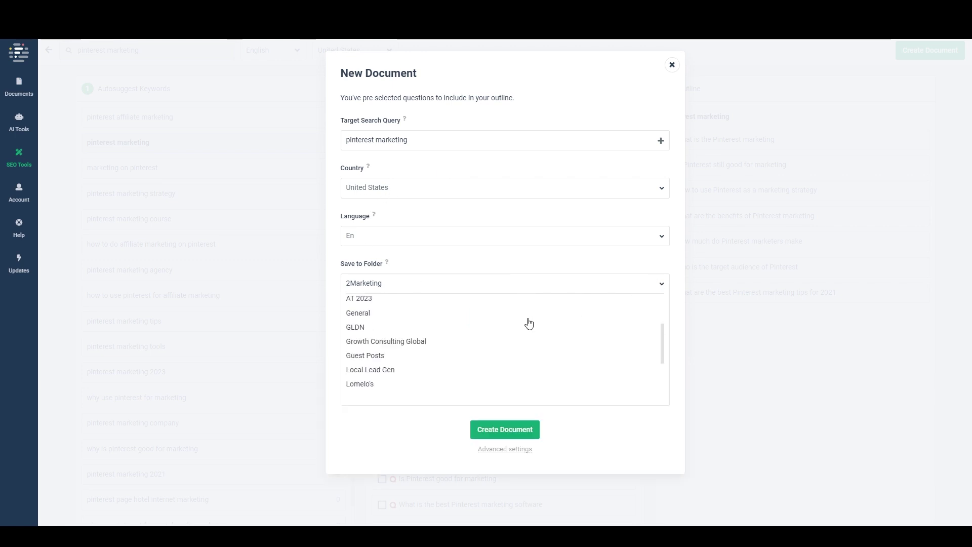
scroll(507, 326, "up", 2)
left_click(359, 369)
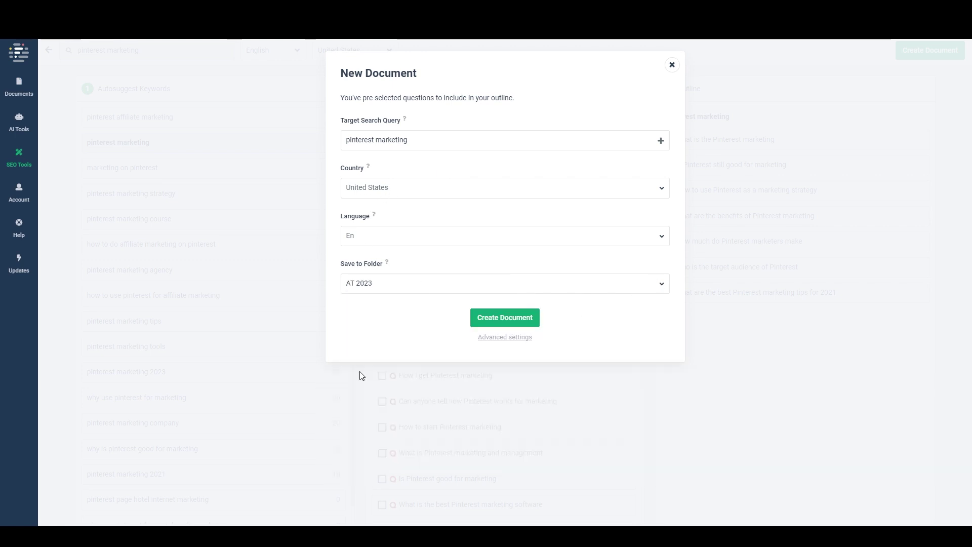
left_click(509, 318)
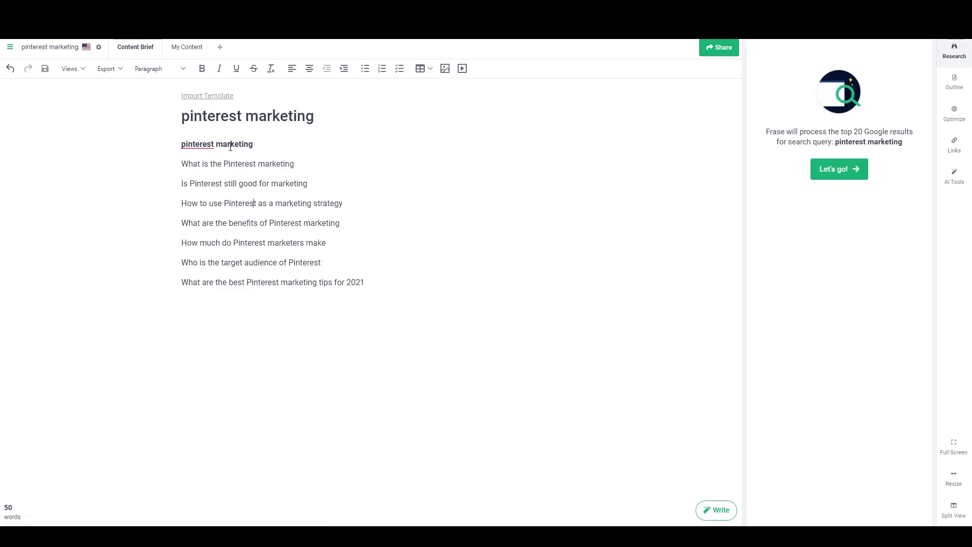
Step: Check the blank content page, return to the content brief and process the top 20 Google results for the search query
left_click(190, 47)
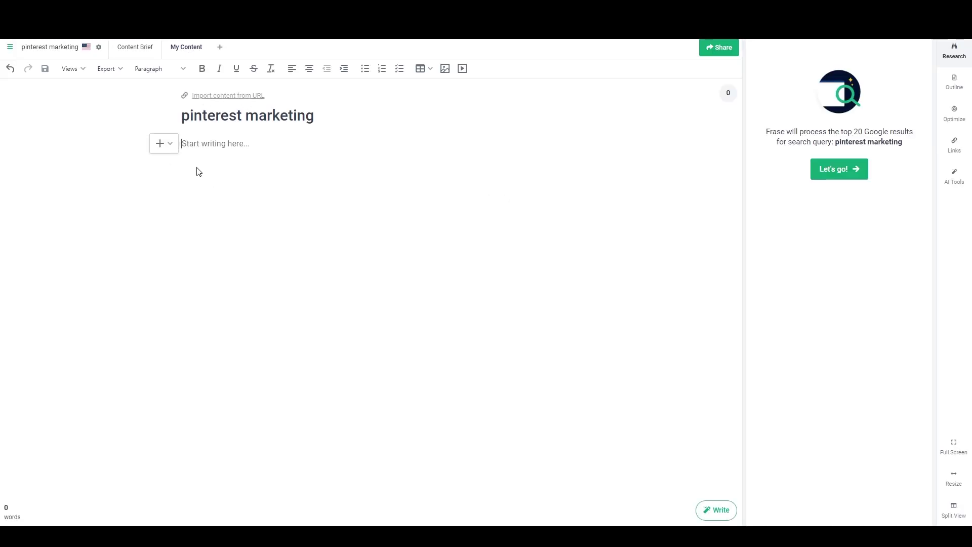
left_click(137, 47)
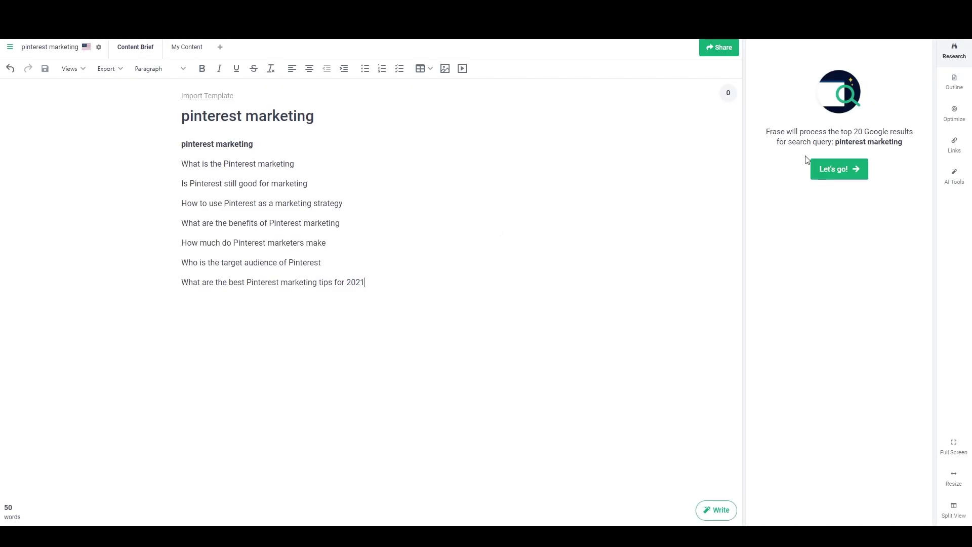
left_click(835, 172)
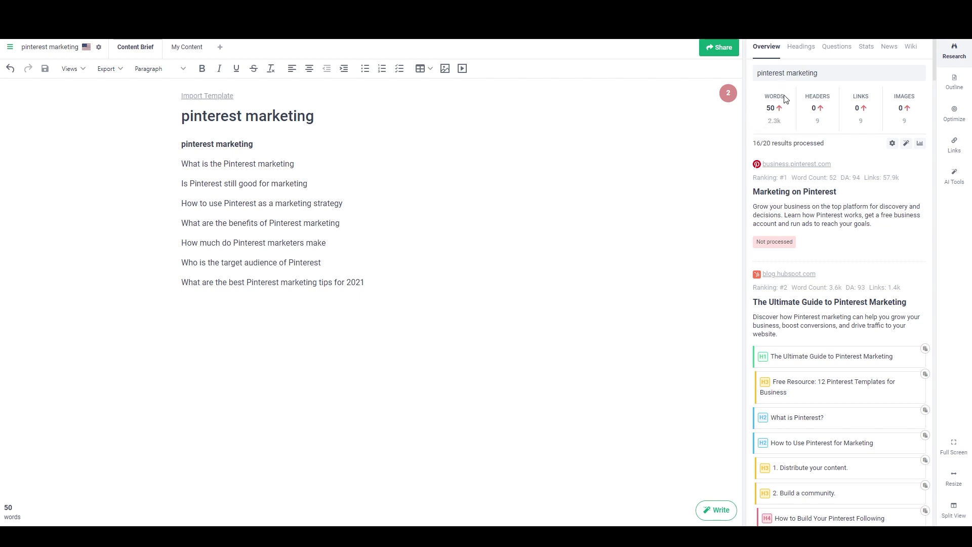
Step: Exclude the business.pinterest.com page from the researched search results and save the selection
left_click(893, 143)
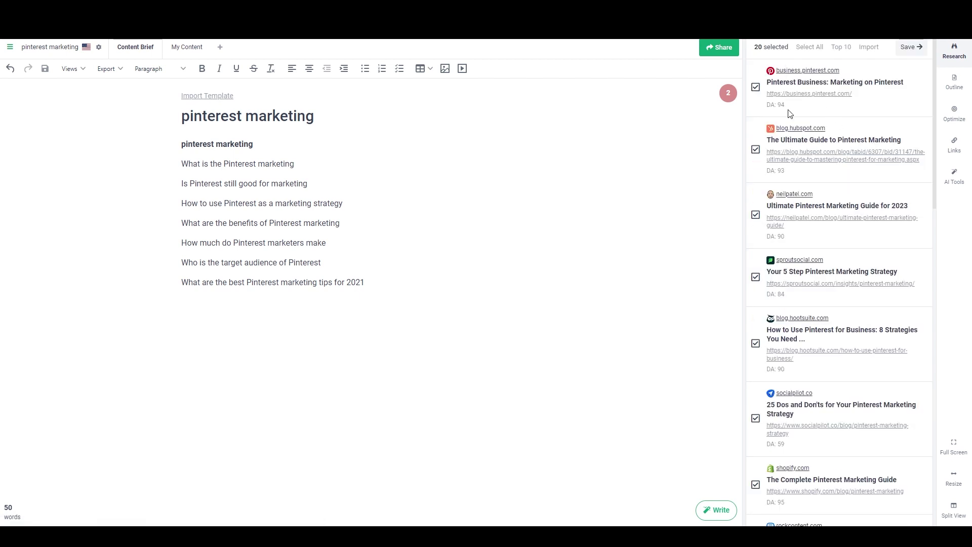
left_click(910, 46)
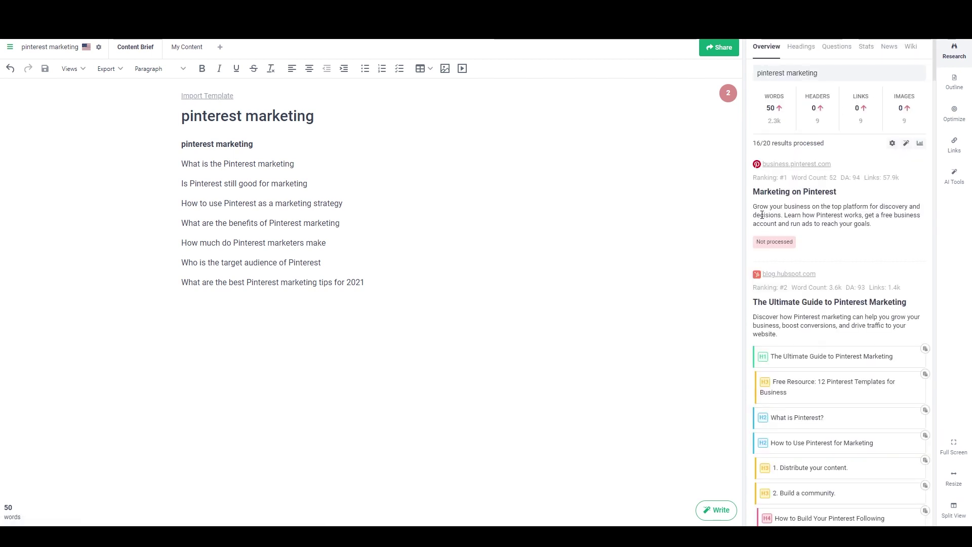
left_click(893, 143)
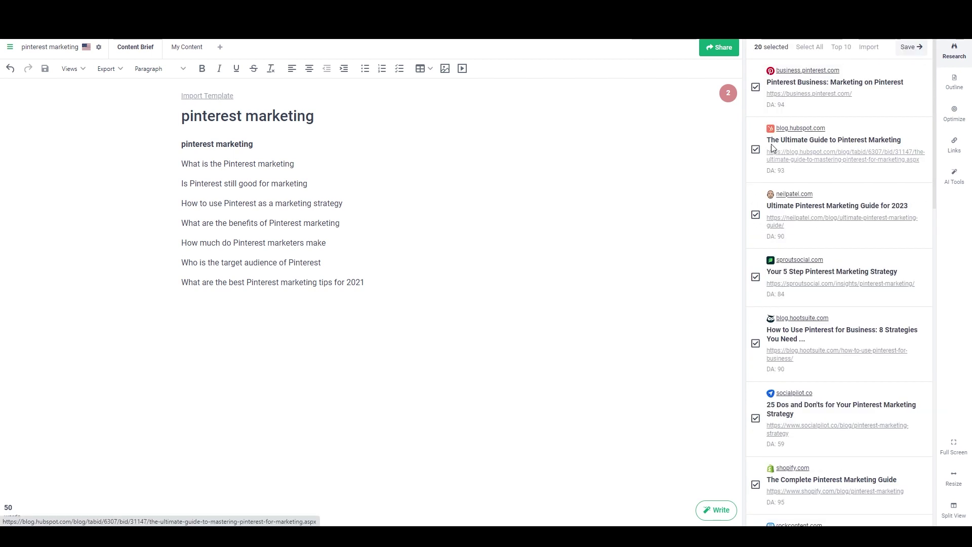
left_click(756, 87)
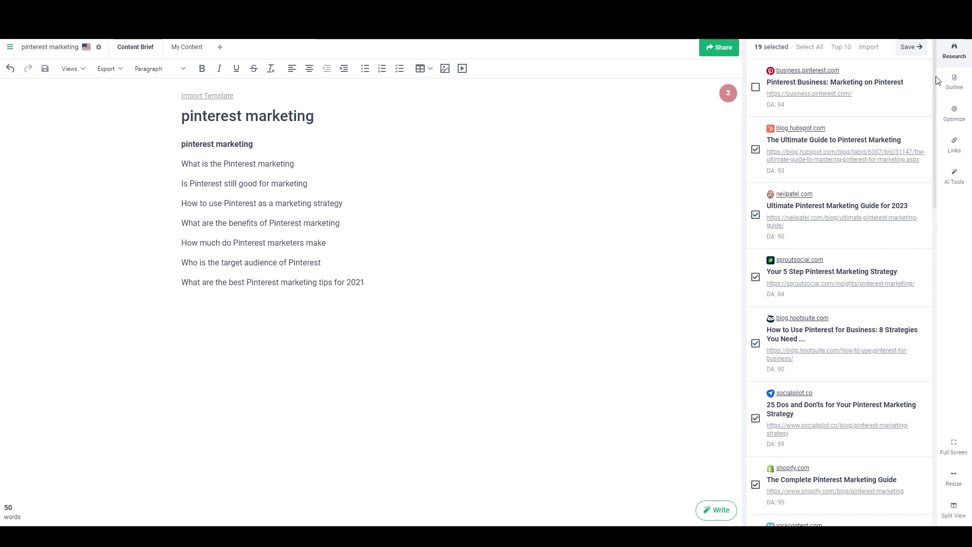
left_click(918, 47)
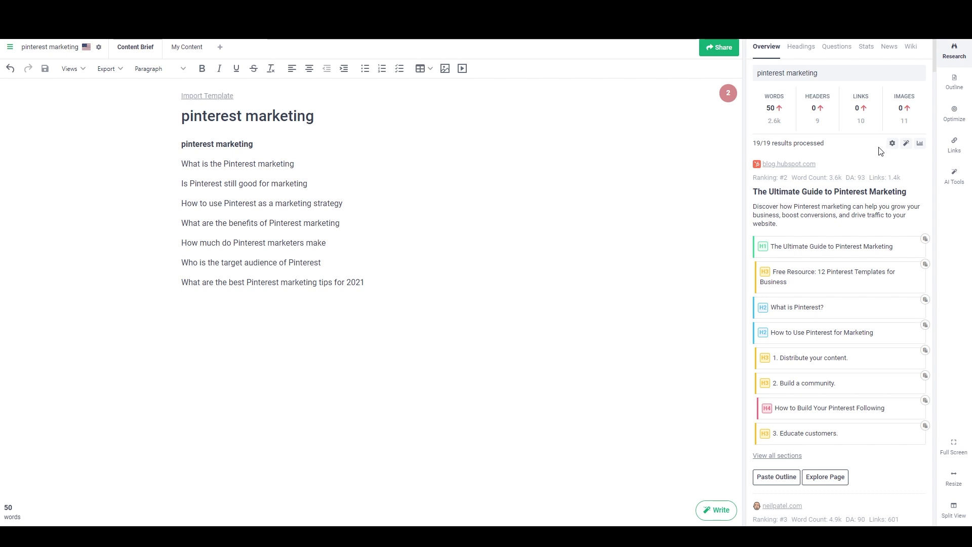
Step: Limit the researched search results to the top 10 without business.pinterest.com and save the selection
left_click(892, 144)
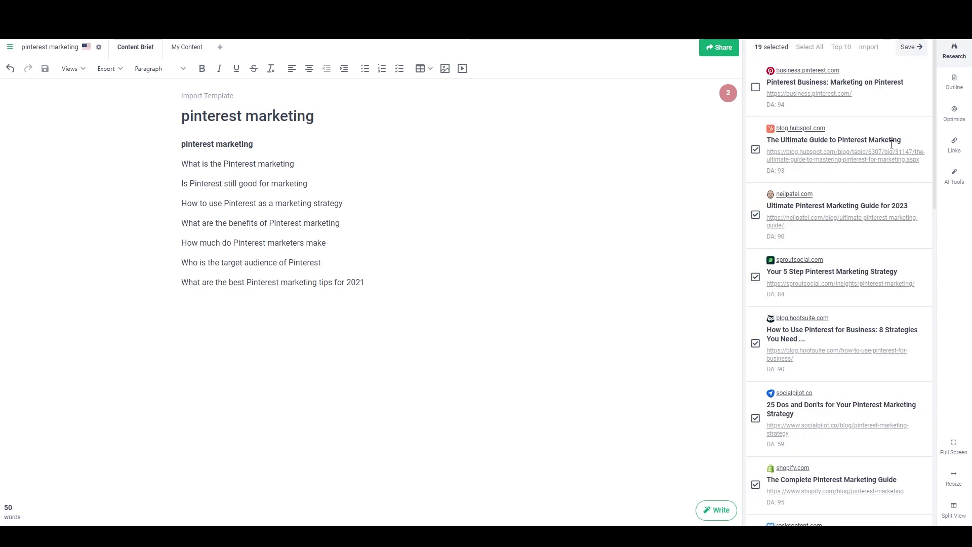
left_click(841, 47)
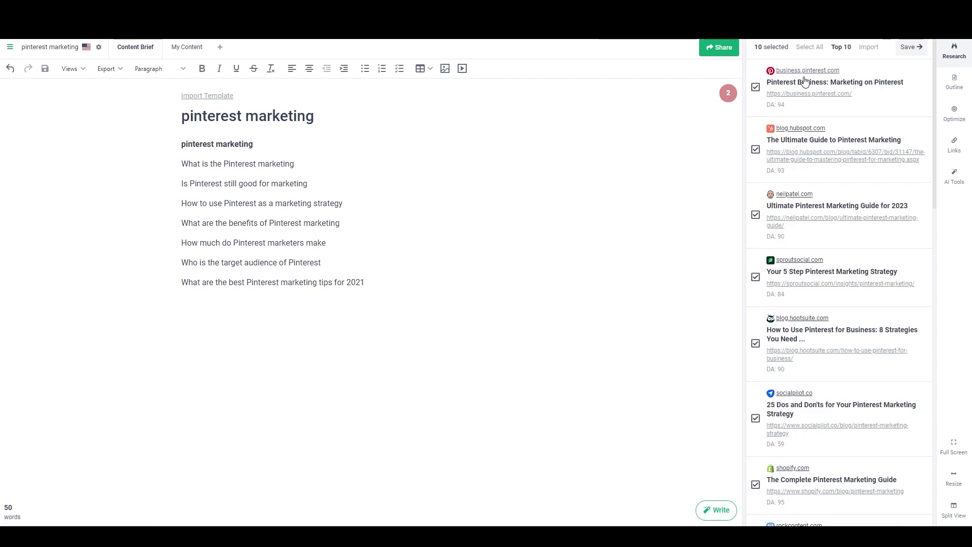
left_click(756, 88)
scroll(829, 240, "down", 8)
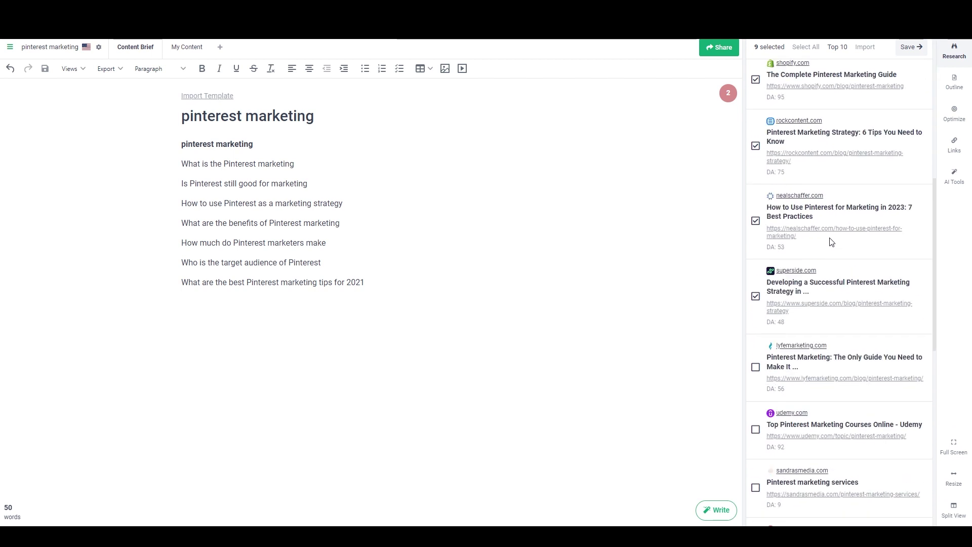
scroll(832, 242, "down", 10)
scroll(832, 241, "up", 2)
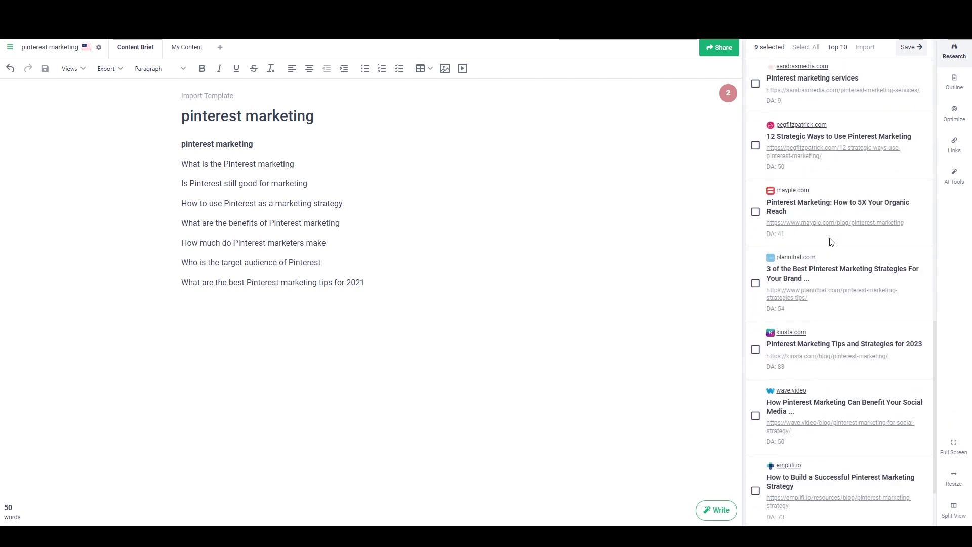
scroll(832, 242, "up", 6)
scroll(832, 242, "up", 3)
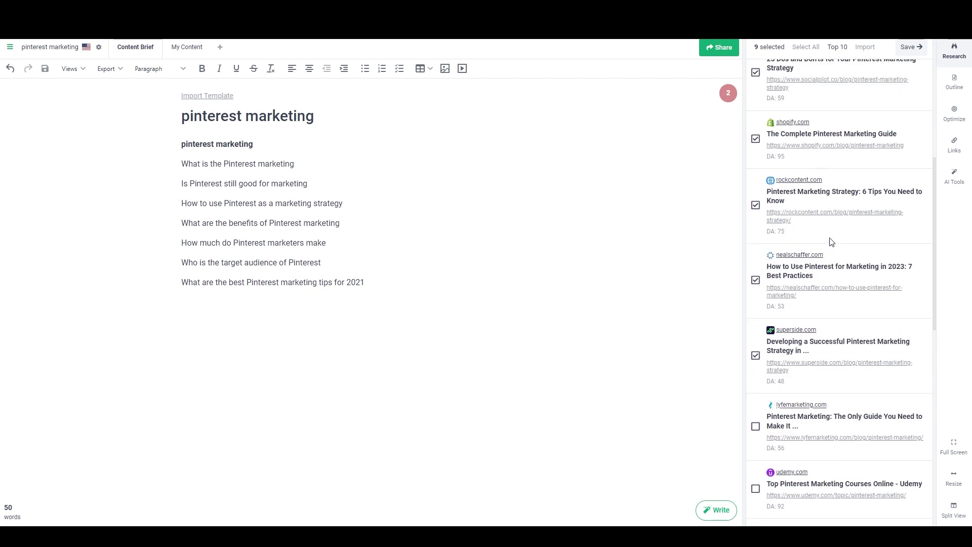
scroll(831, 242, "up", 5)
scroll(832, 242, "up", 2)
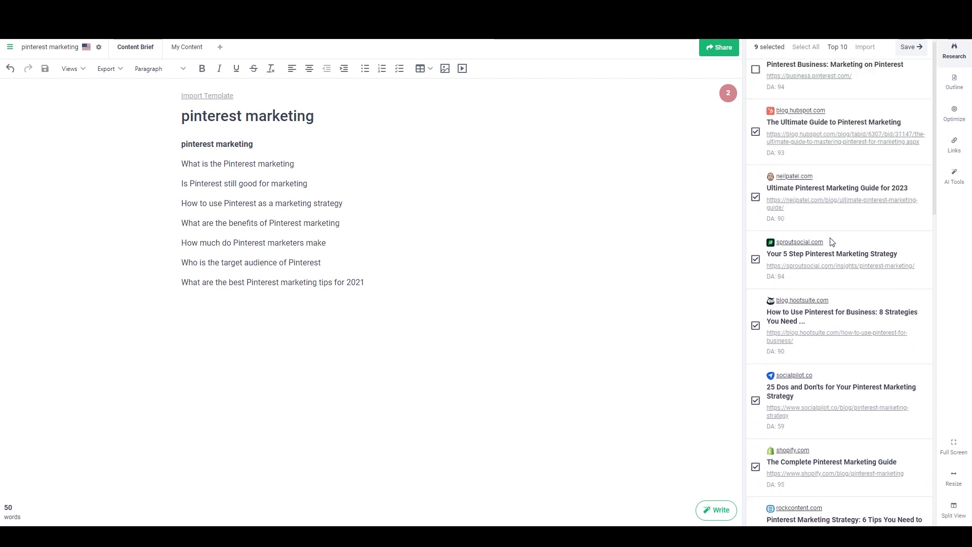
left_click(912, 47)
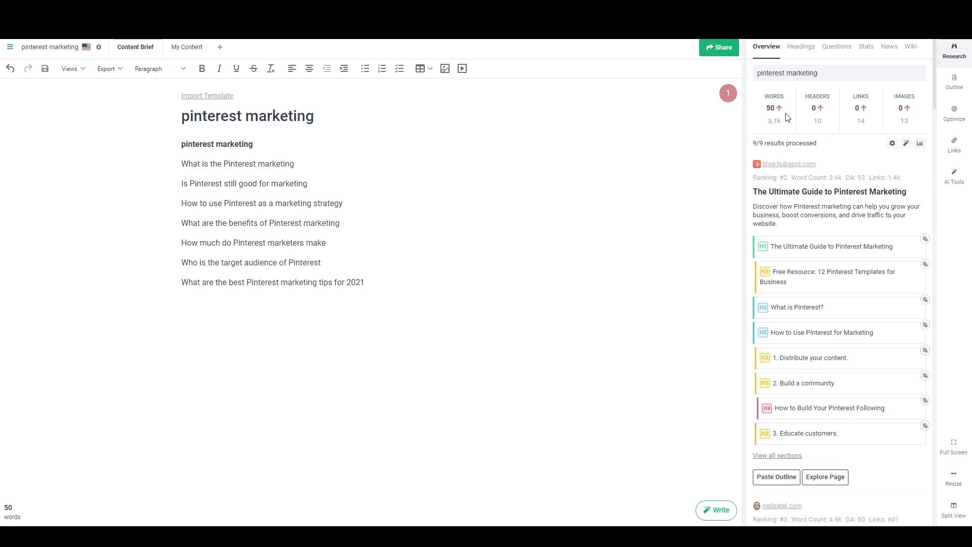
Step: Explore the headings used by the competing articles alongside the document's outline
mouse_move(775, 124)
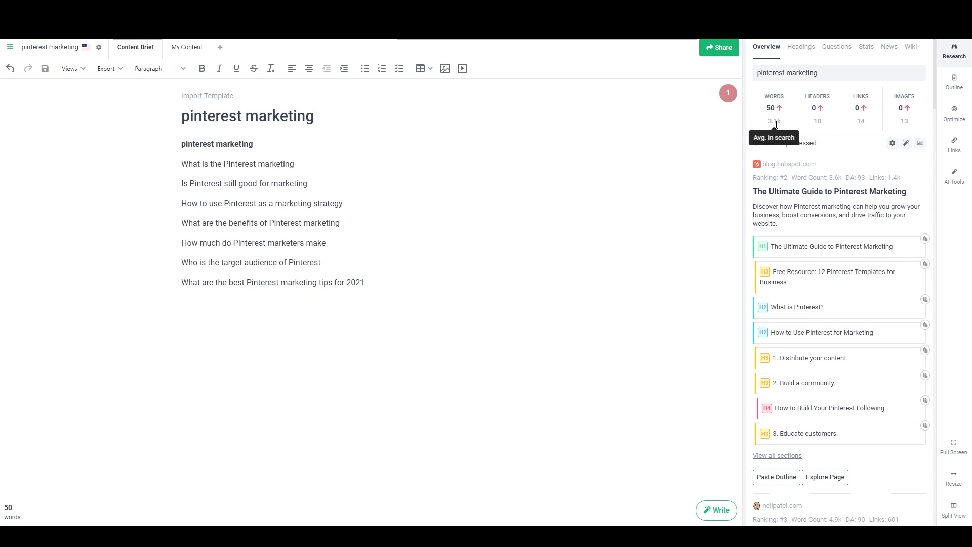
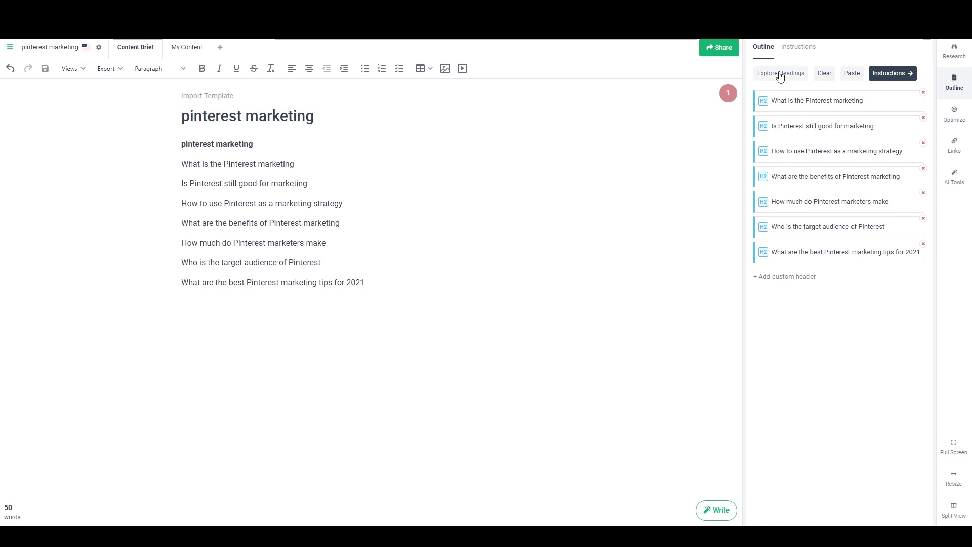
left_click(780, 74)
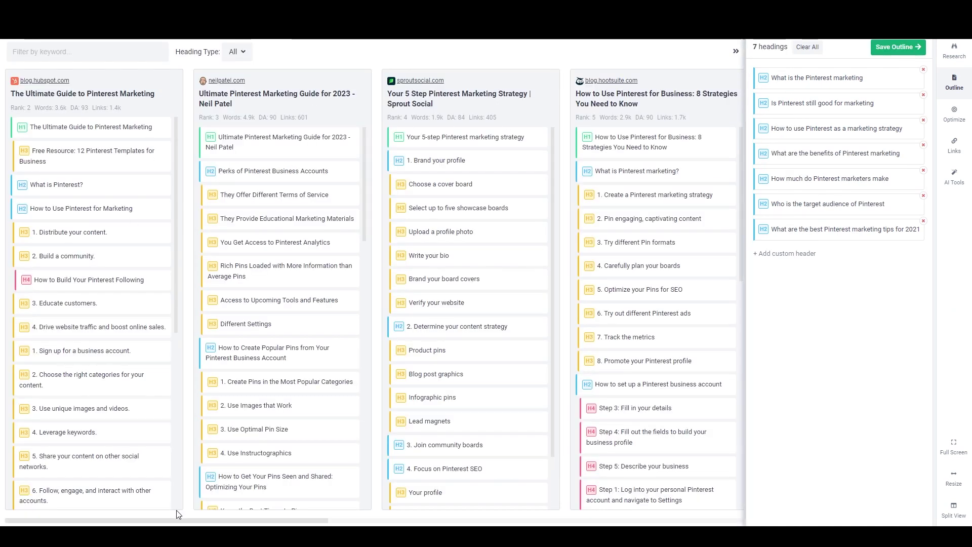
left_click_drag(177, 522, 139, 522)
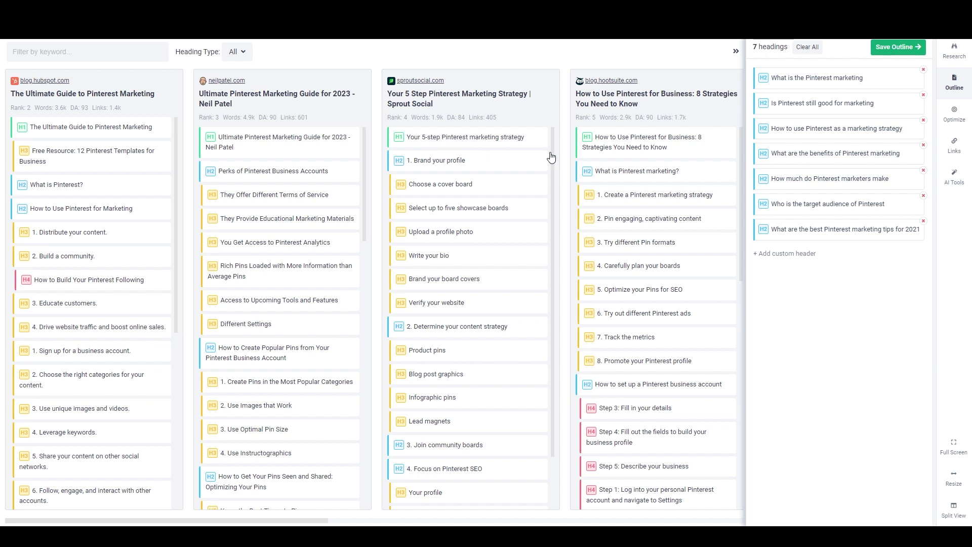
Step: Add a custom H1 heading "MAGIC Pinterest Marketing Guide - Tips for 2023" and move it to the start of the outline
left_click(788, 257)
left_click(757, 275)
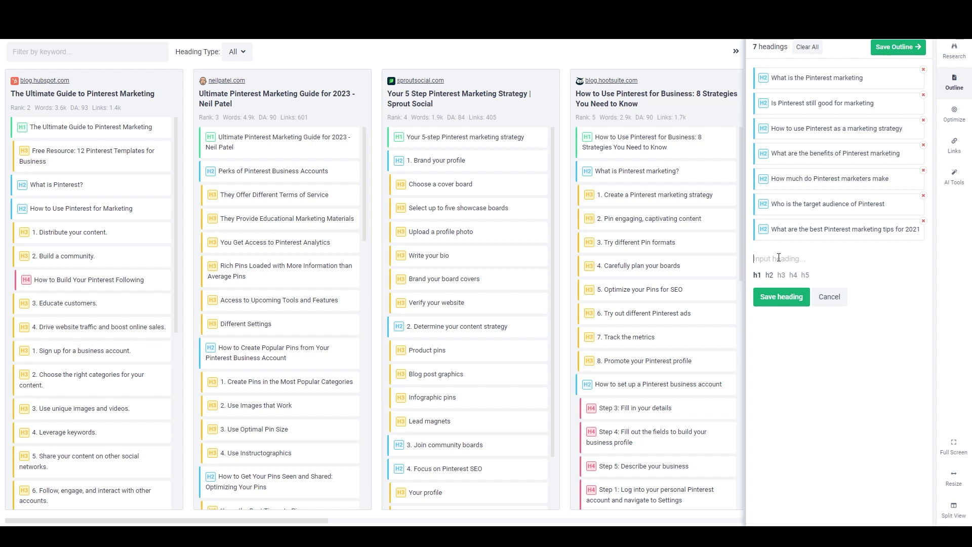
type("MAGIC Pinterest Marketing Guide - Tips")
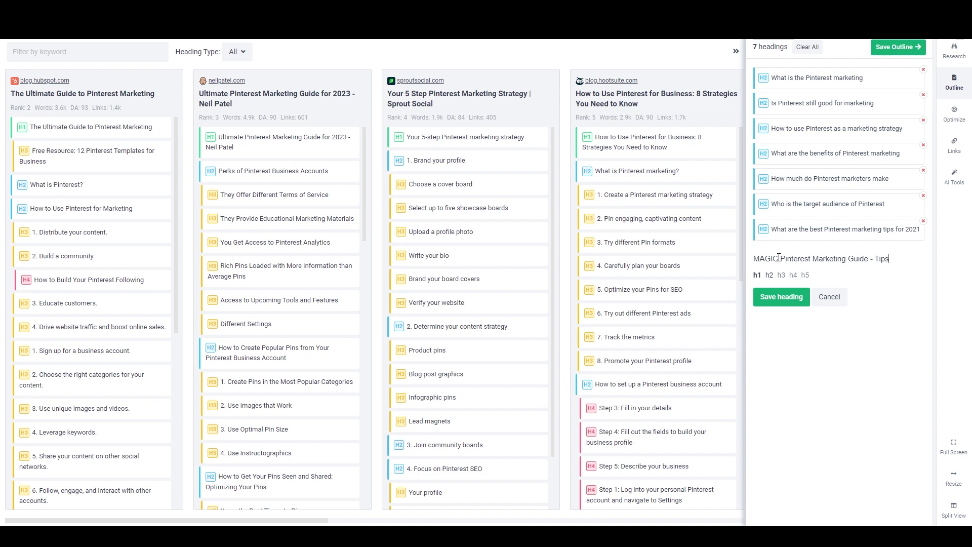
type("or 2023")
left_click(781, 298)
left_click_drag(793, 260, 777, 84)
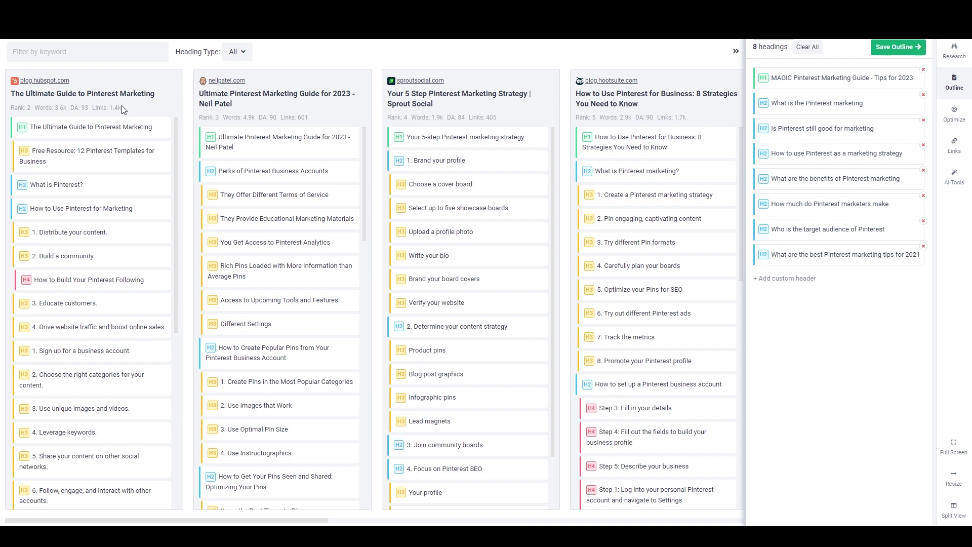
Step: Add HubSpot's "What is Pinterest?" and "How to Use Pinterest for Marketing" headings, plus a custom H3 "What is Pinterest marketing?"
left_click(45, 190)
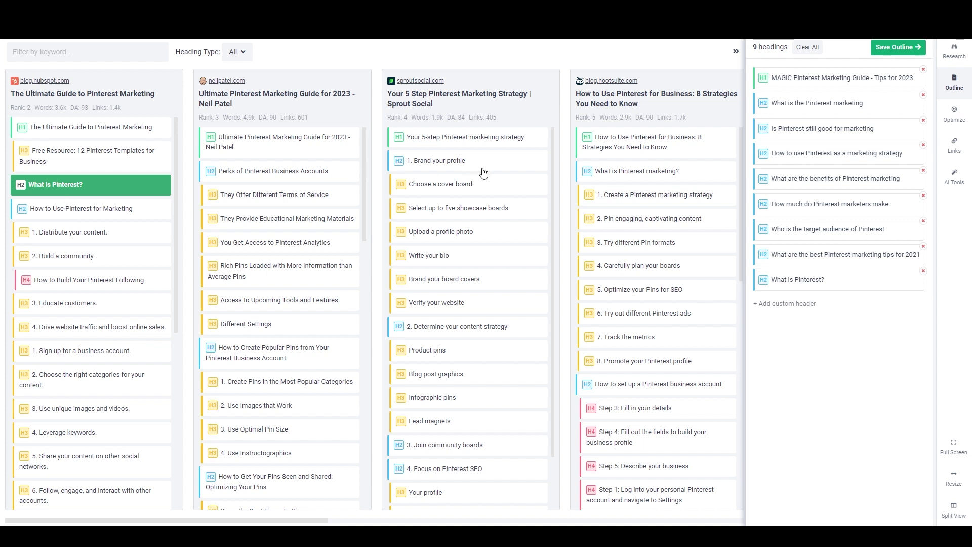
left_click(56, 214)
left_click(786, 331)
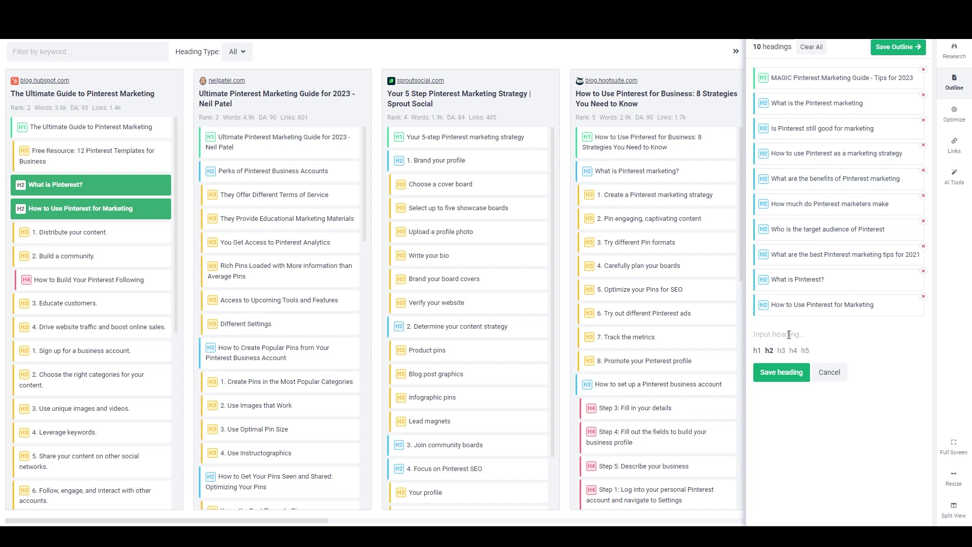
left_click(781, 350)
type("What is Pinterest marketing")
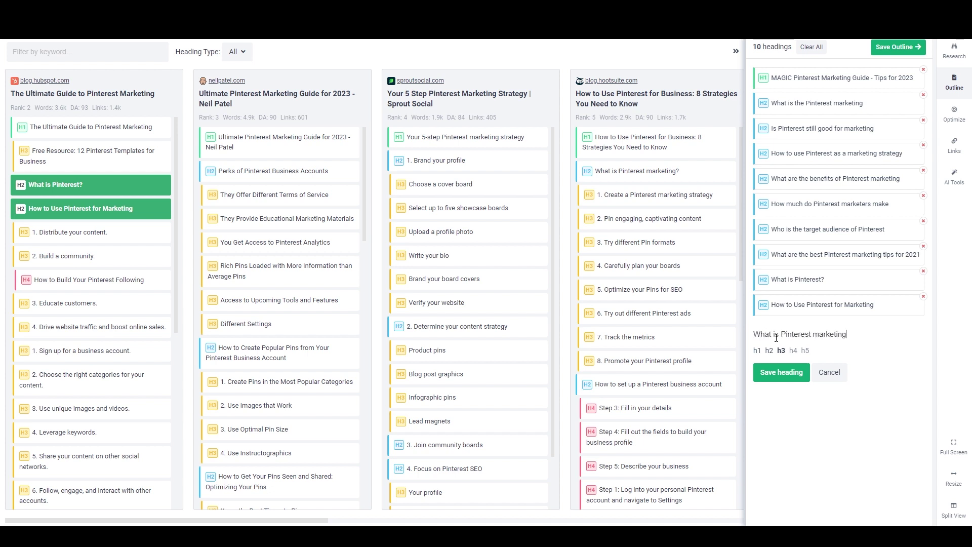
type("?")
key("Return")
Step: Set "How to Use Pinterest for Marketing" to H3 and move the three newly added headings below the H1, starting with "What is Pinterest?"
left_click(793, 310)
left_click(787, 330)
left_click(923, 295)
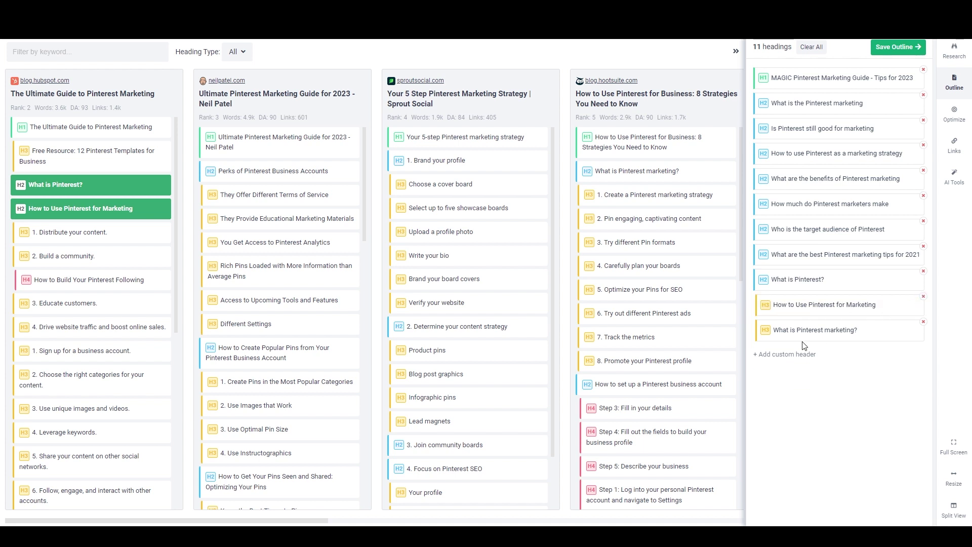
left_click_drag(804, 338, 802, 102)
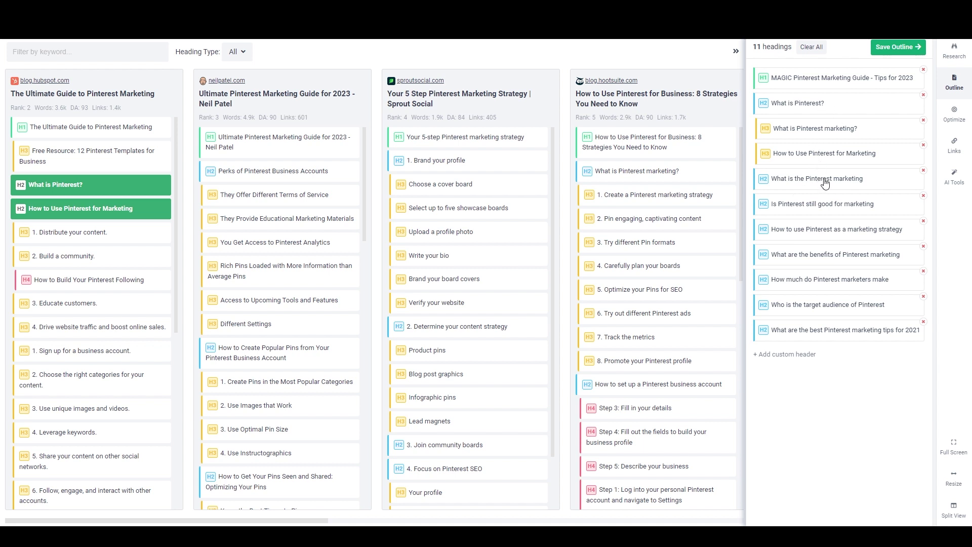
Step: Remove the "What is the Pinterest marketing" heading and set "Is Pinterest still good for marketing" to H3
left_click(924, 171)
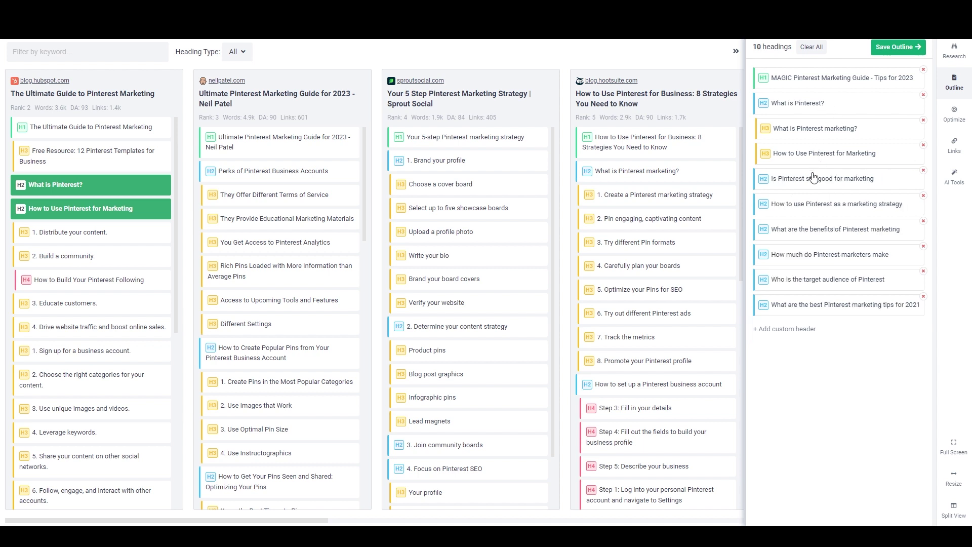
left_click(805, 188)
left_click(785, 203)
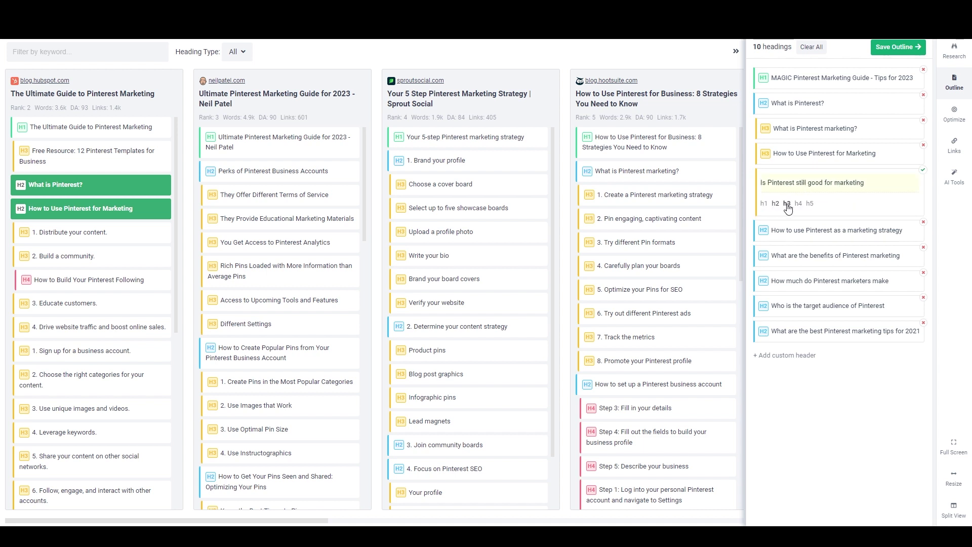
left_click(924, 171)
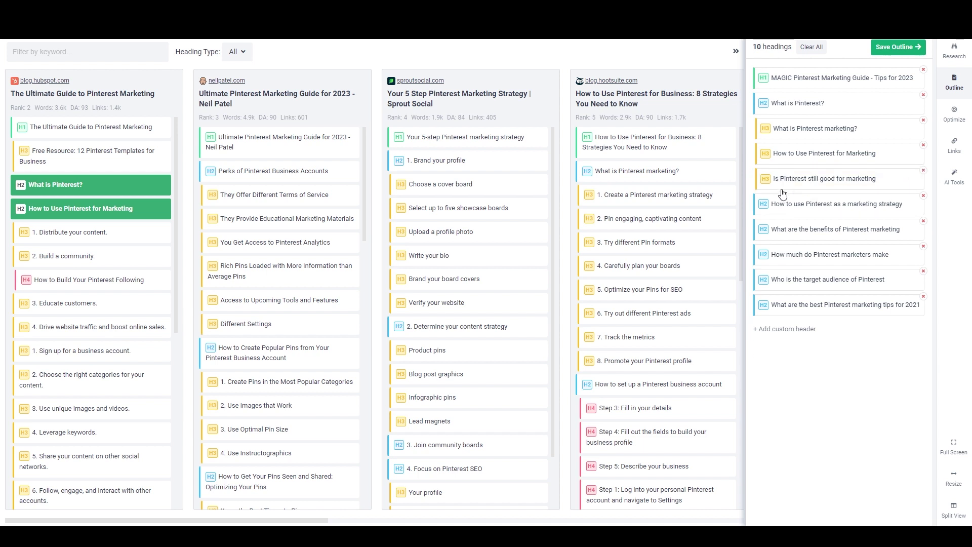
Step: Reword the "How to use Pinterest as a marketing strategy" heading as "How to create a Pinterest marketing strategy"
left_click(790, 210)
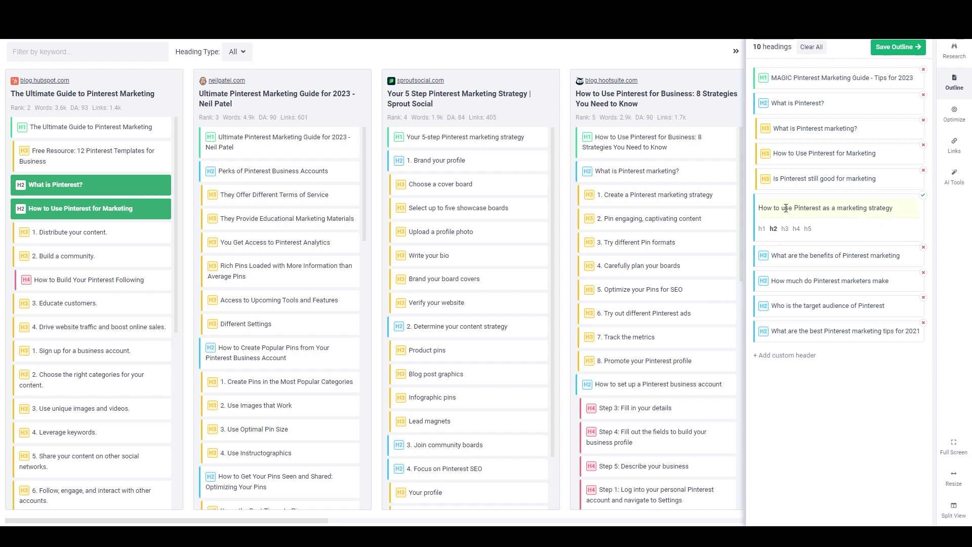
left_click_drag(783, 208, 793, 208)
type("create a")
left_click_drag(837, 211, 861, 209)
key("BackSpace")
left_click(923, 195)
Step: Shorten the Pinterest marketing benefits heading to "Benefits of Pinterest marketing" and set it to H3
left_click_drag(804, 234, 761, 234)
type("B")
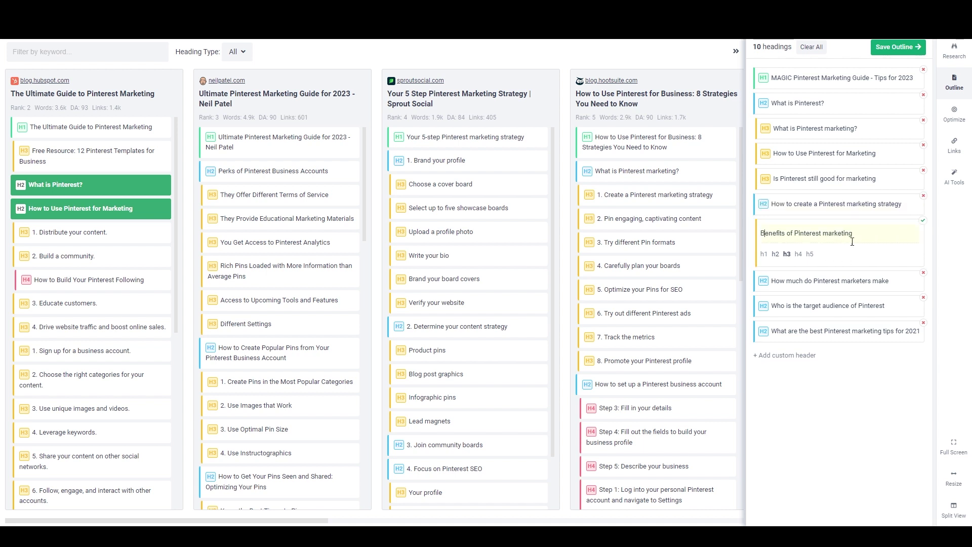
left_click(923, 221)
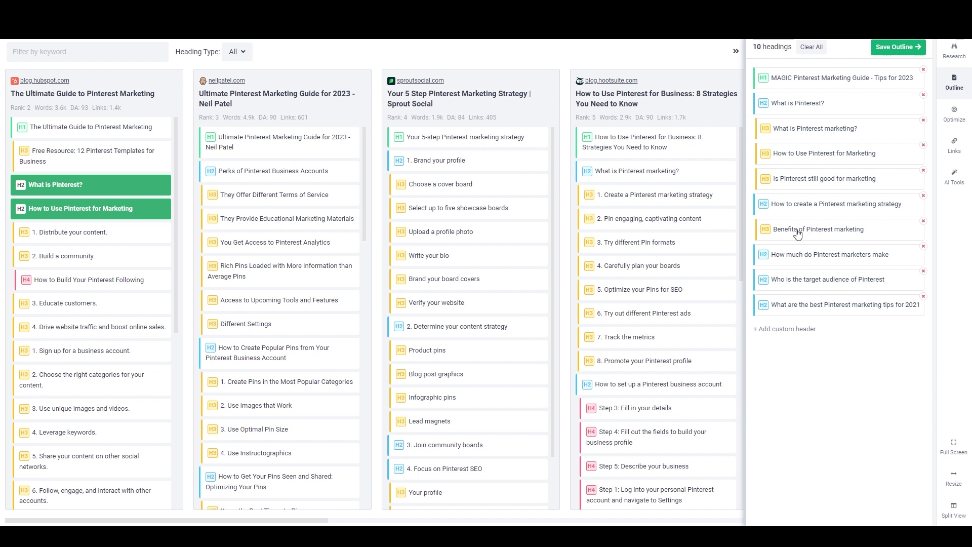
Step: Move the target audience heading under the strategy heading, reword it as "How to find your target audience on Pinterest" and set it to H3
left_click_drag(811, 279, 846, 211)
type("How to find your target audience of Pinterest")
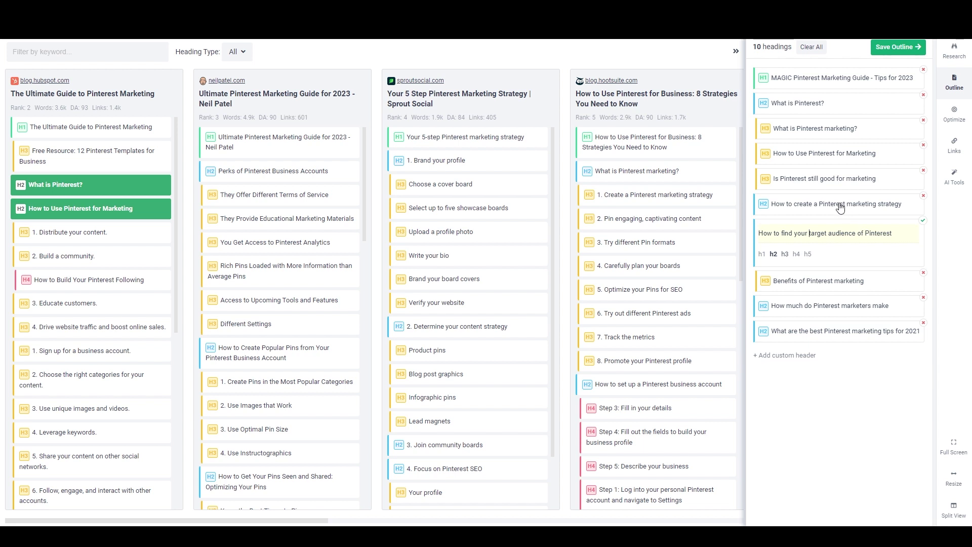
key("BackSpace")
type("n")
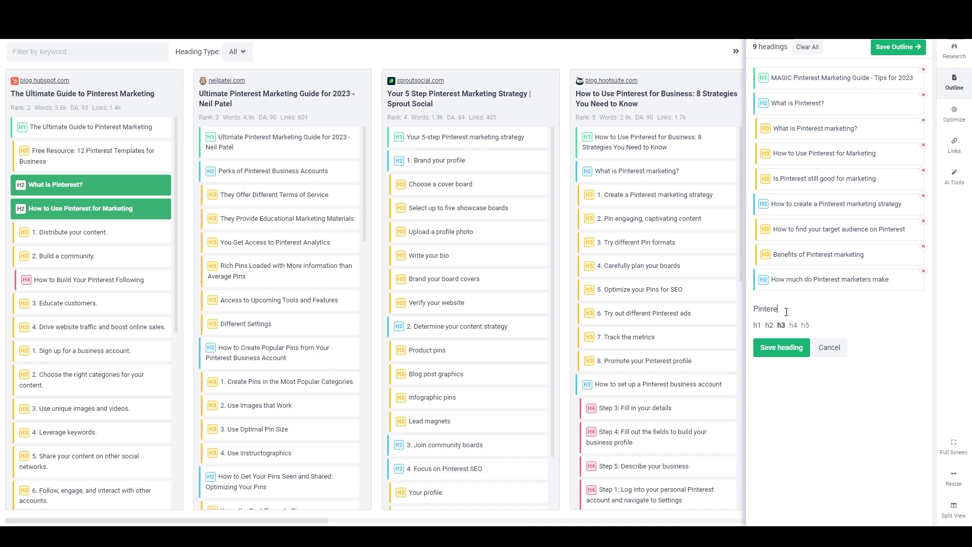
Step: Add custom H3 headings "Pinterest marketing services pricing" and "Create content to inform and entertain", placing the second below the target audience heading
type("st marketing services pricing")
left_click(779, 354)
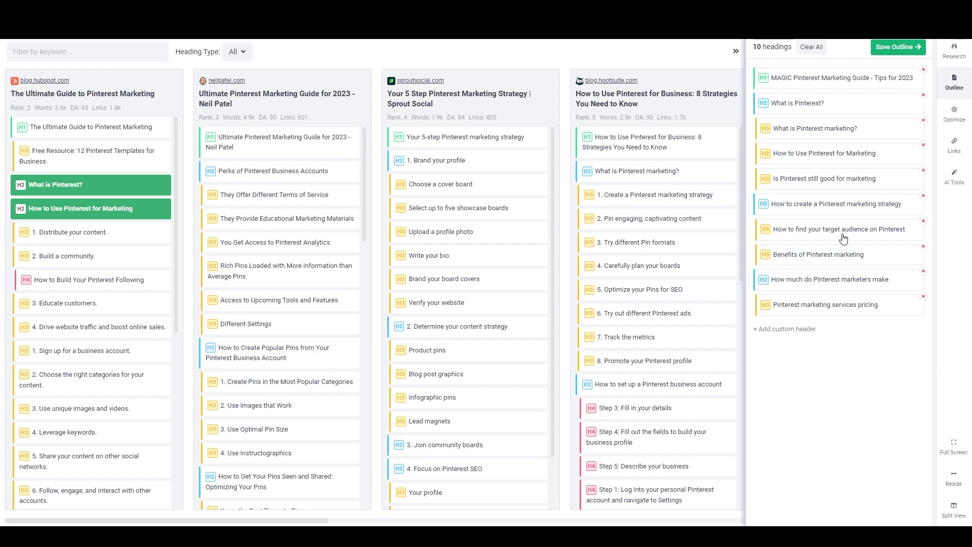
left_click(793, 329)
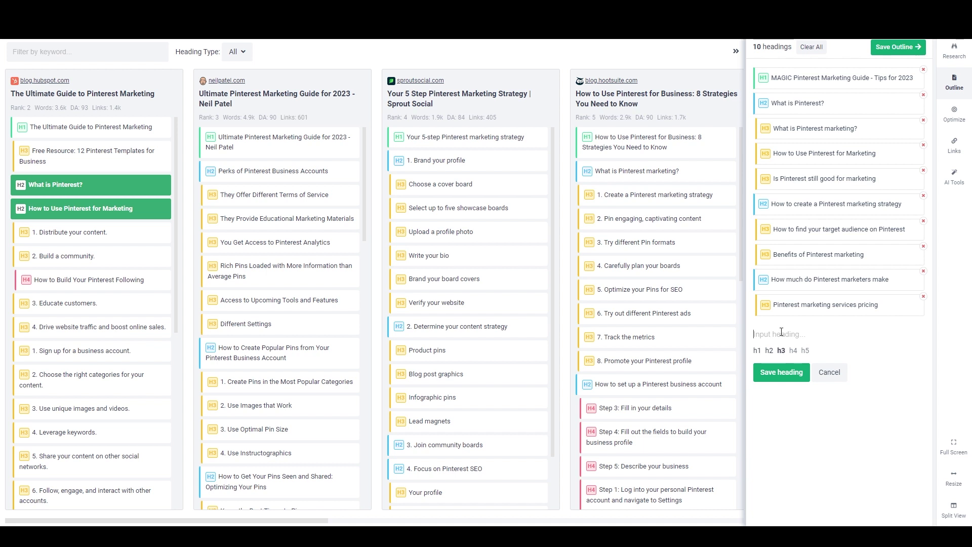
type("Create content to fnform and entertain")
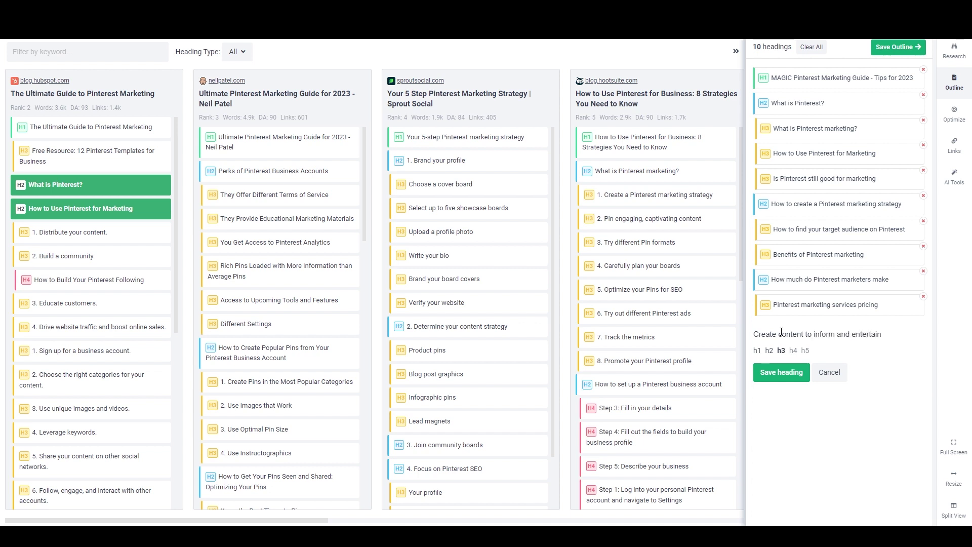
key("Return")
Step: Add custom H3 headings "Use custom calls-to-action" and "Optimize designs and offers" below "Benefits of Pinterest marketing"
type("Use custom call")
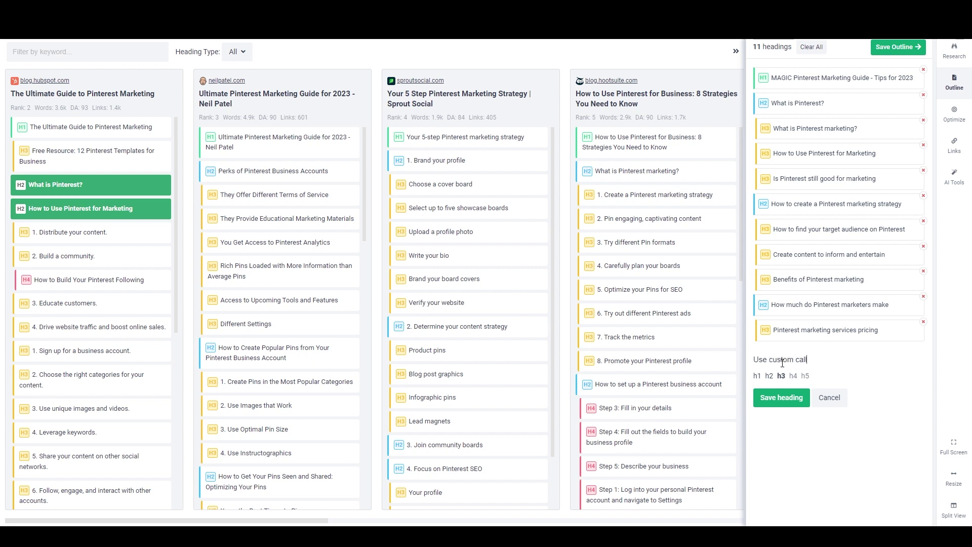
type("-toto-action")
left_click(782, 397)
left_click_drag(784, 360, 785, 304)
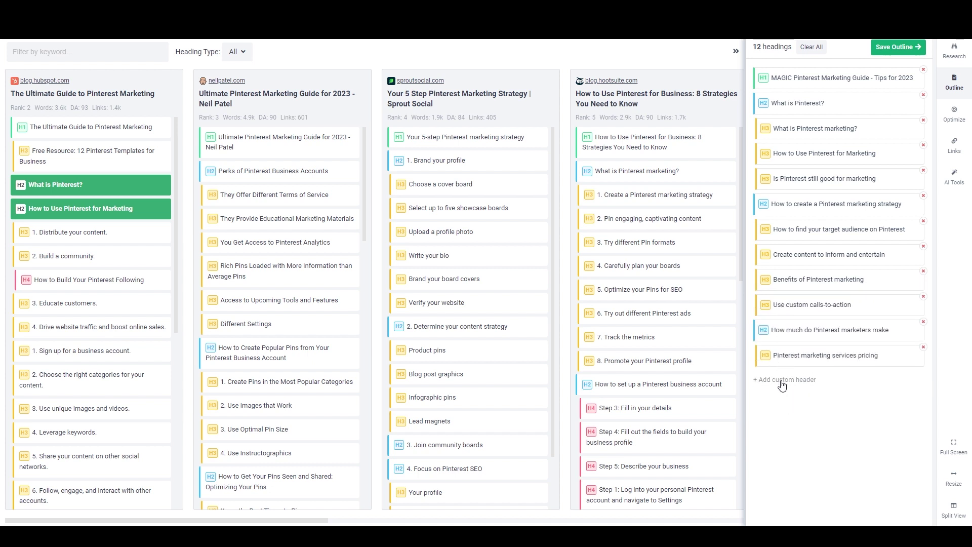
left_click(782, 384)
type("Optimize designs and offers")
key("Return")
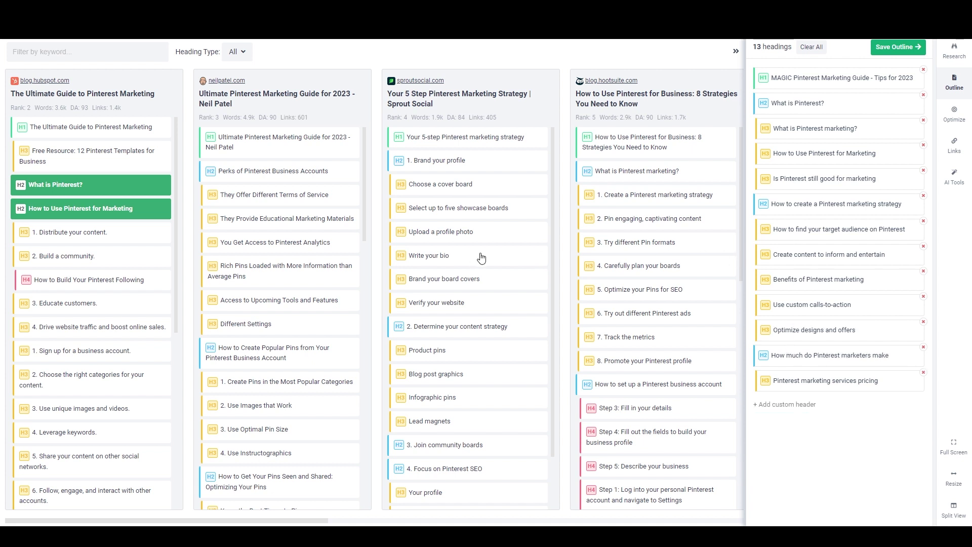
Step: Add a custom H2 heading "Types of pins (Pinterest content)" below "Optimize designs and offers"
scroll(478, 256, "down", 3)
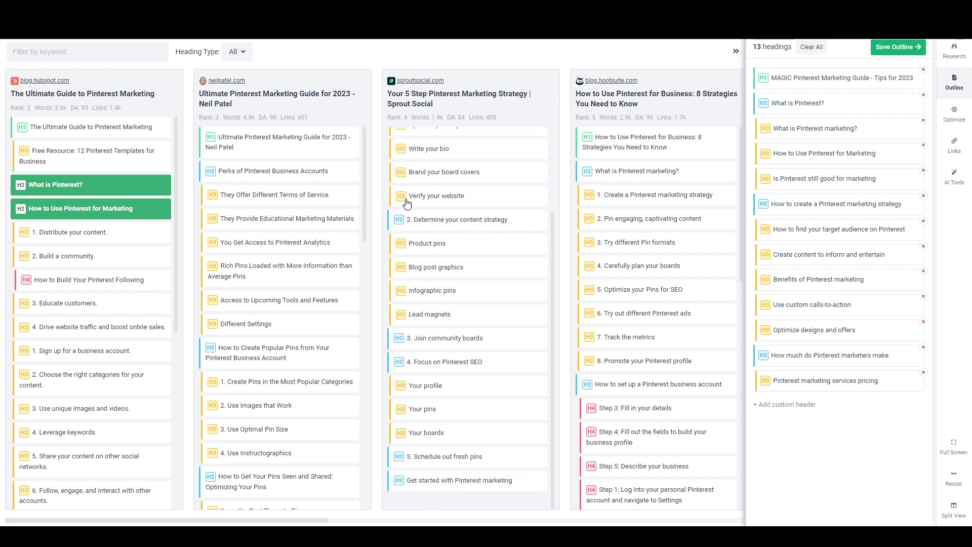
left_click(788, 405)
type("T")
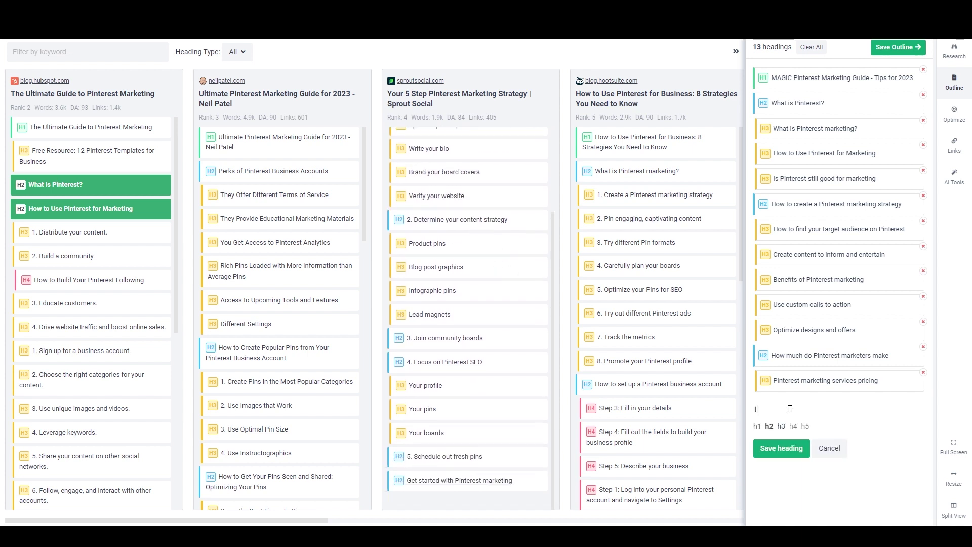
type("ypes of pins ()")
type("interest content)")
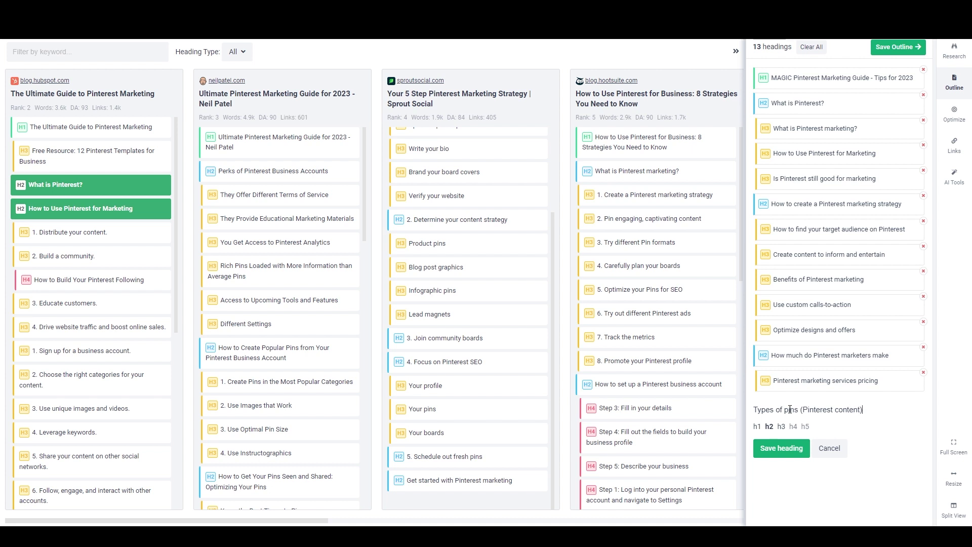
key("Return")
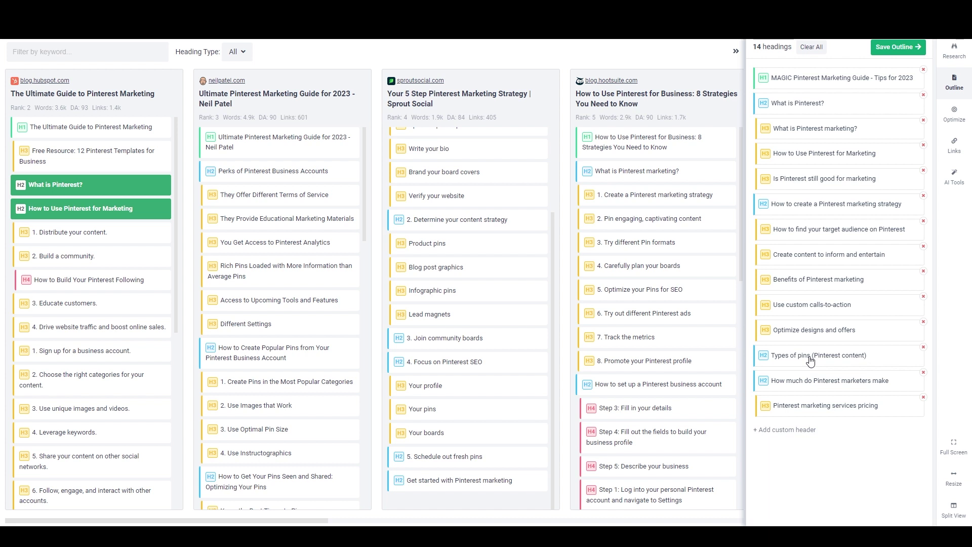
Step: Add Sprout Social's H3 headings "Product pins", "Blog post graphics" and "Infographic pins" to the outline
left_click(465, 249)
left_click(458, 272)
left_click(458, 296)
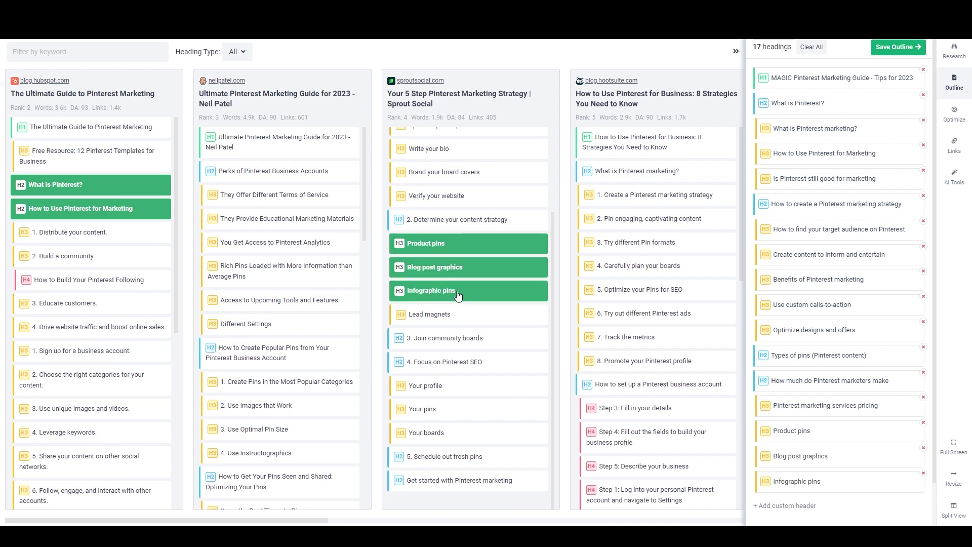
Step: Add custom H3 headings "Pinterest TV" and "Video pins" at the end of the outline
scroll(871, 406, "down", 1)
left_click(788, 458)
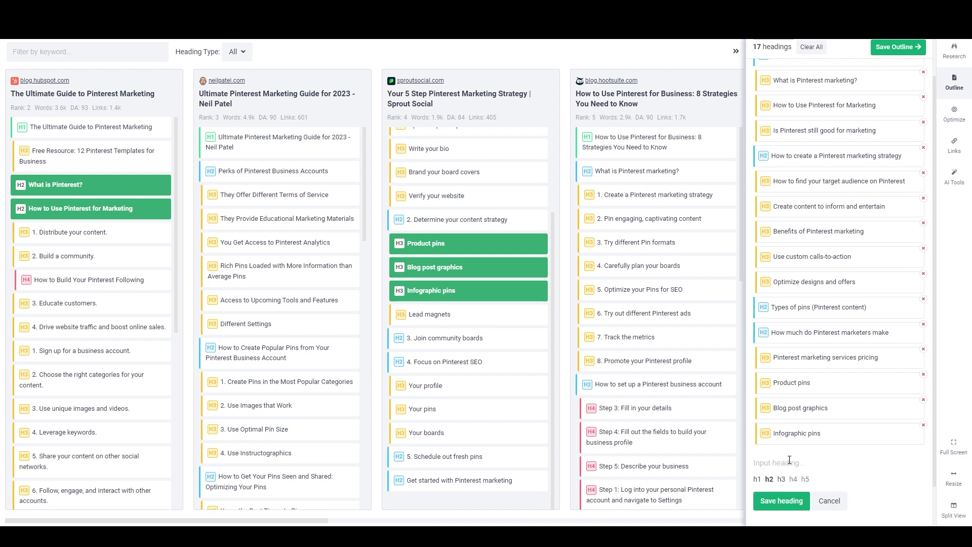
type("Pinterest TV")
left_click(784, 501)
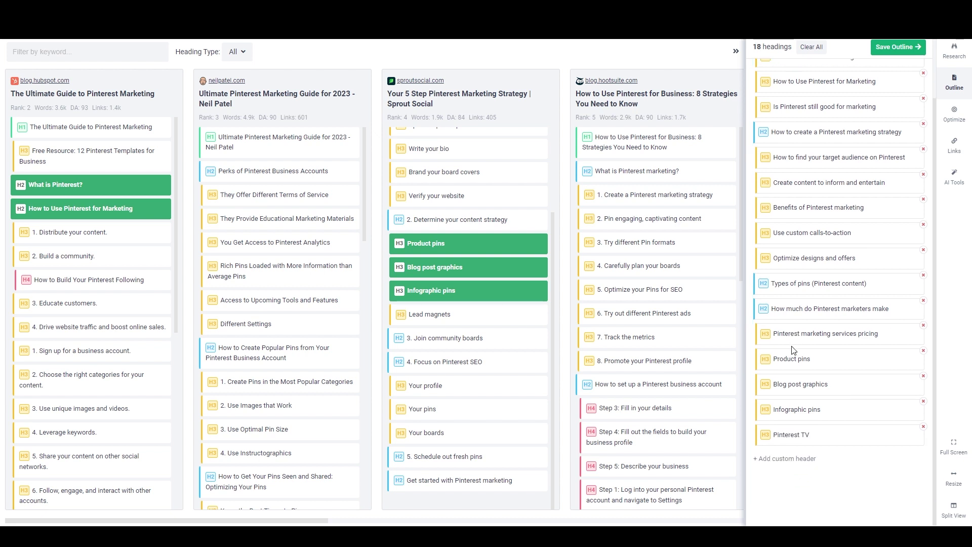
left_click(807, 460)
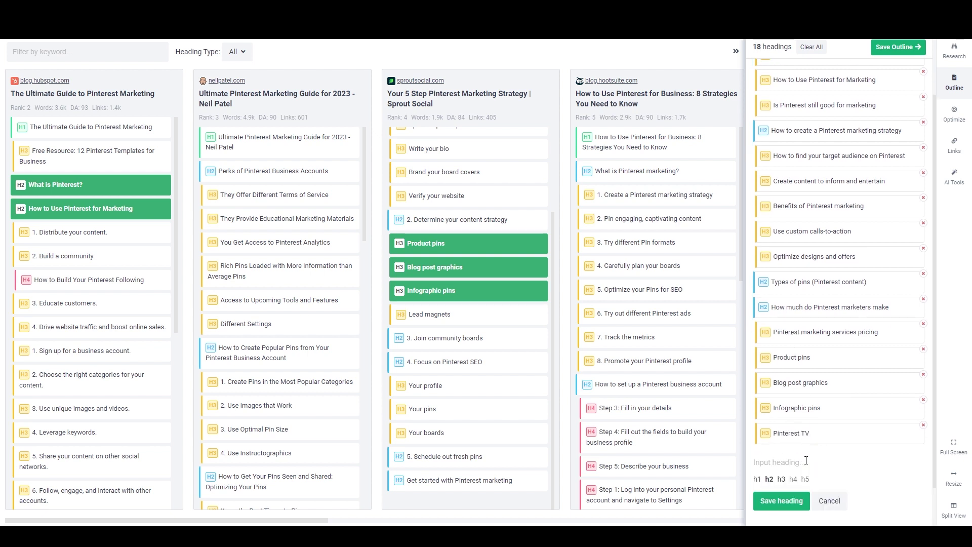
type("Video pins")
left_click(781, 479)
left_click(783, 501)
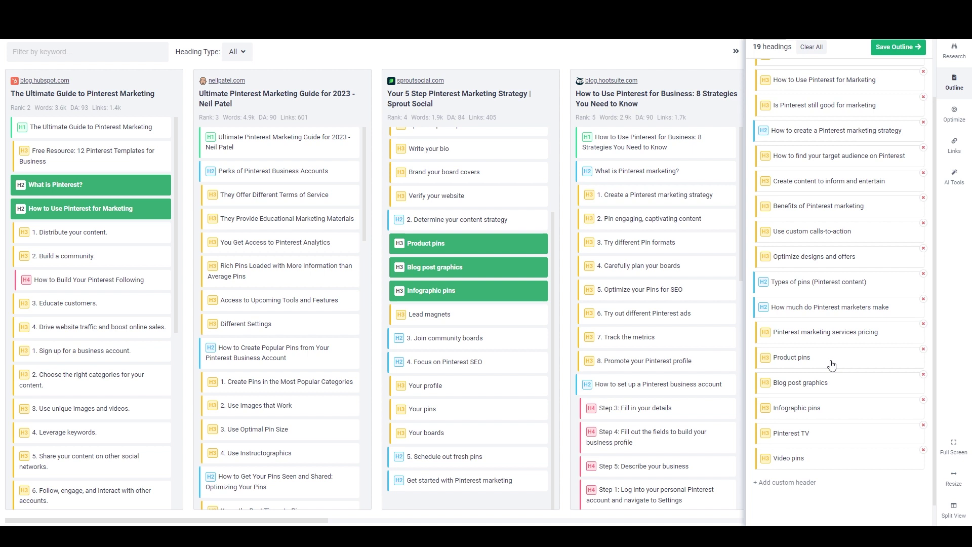
Step: Rearrange the outline so the pin type headings follow "Types of pins (Pinterest content)", ahead of the marketers' earnings and pricing headings
left_click_drag(811, 337, 810, 310)
left_click_drag(805, 364, 806, 350)
Step: Set the "How to Use Pinterest for Marketing" heading back to H2 and save it
scroll(844, 160, "up", 2)
left_click(844, 160)
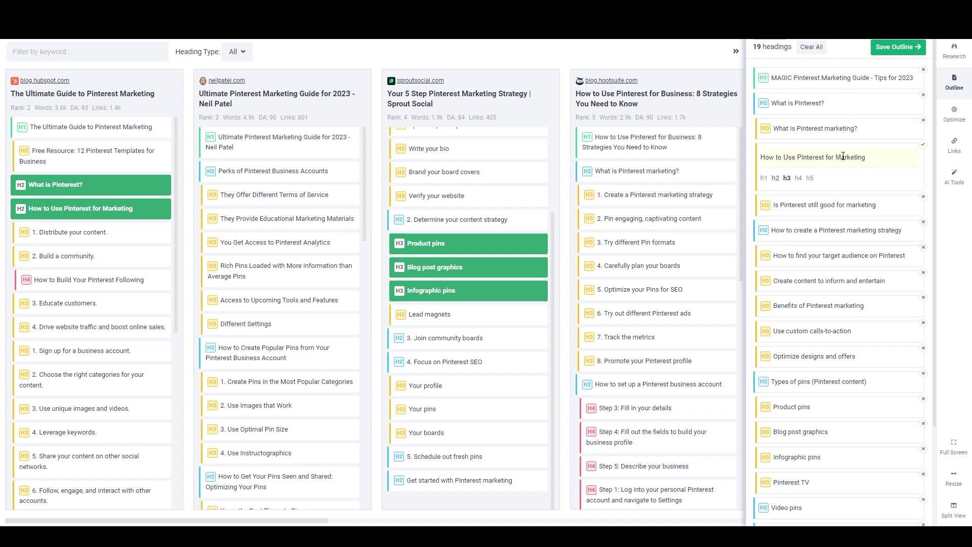
left_click(775, 179)
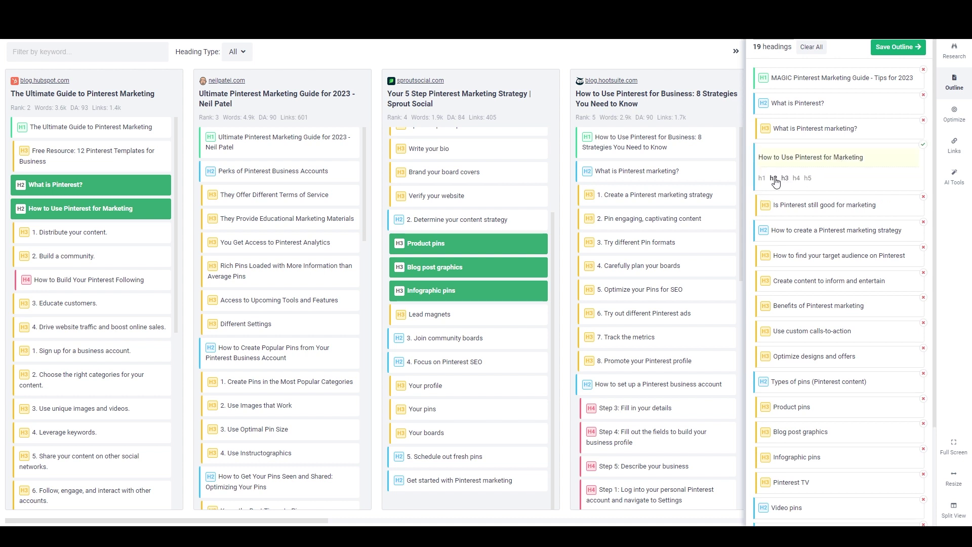
left_click(923, 145)
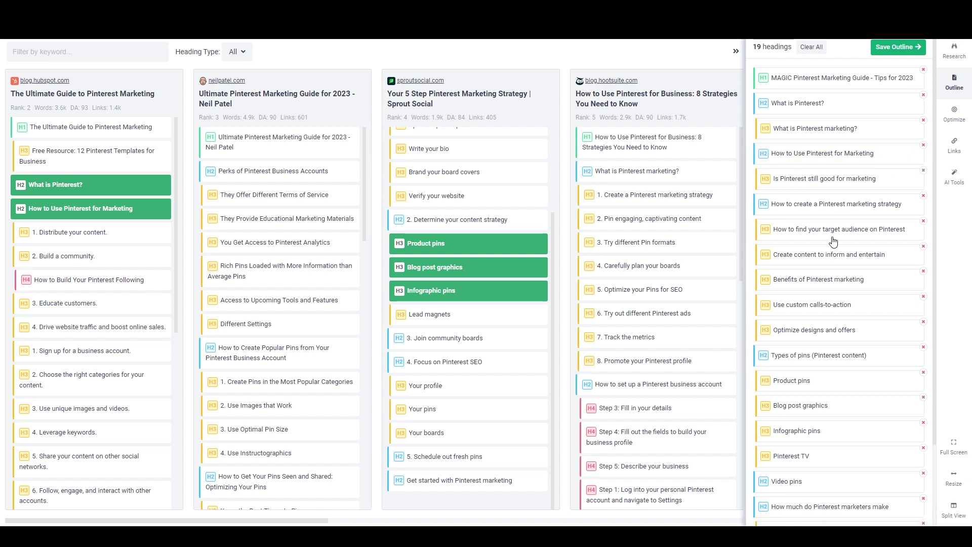
scroll(832, 286, "down", 2)
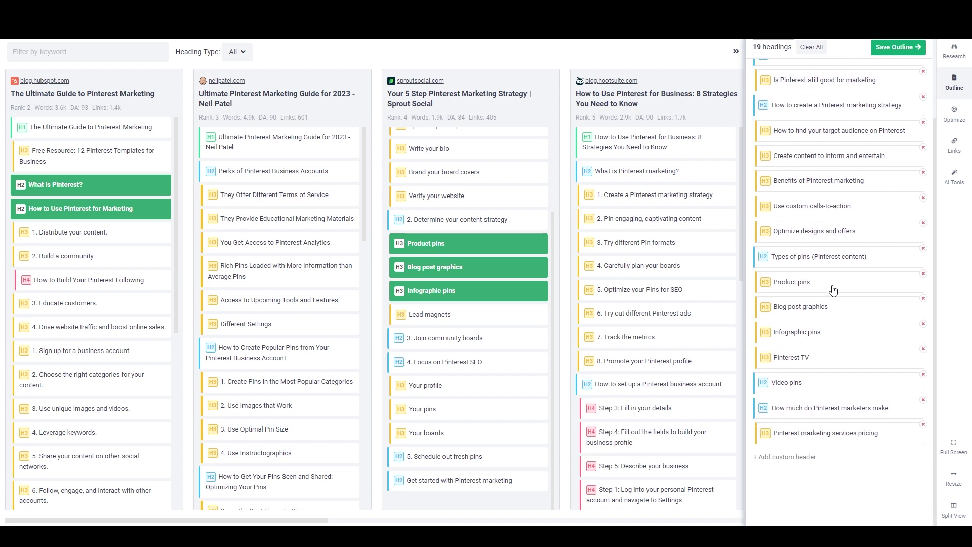
Step: Add a custom H3 heading "Beginner guide to Pinterest publishing" and move it directly below "How to Use Pinterest for Marketing"
left_click(773, 457)
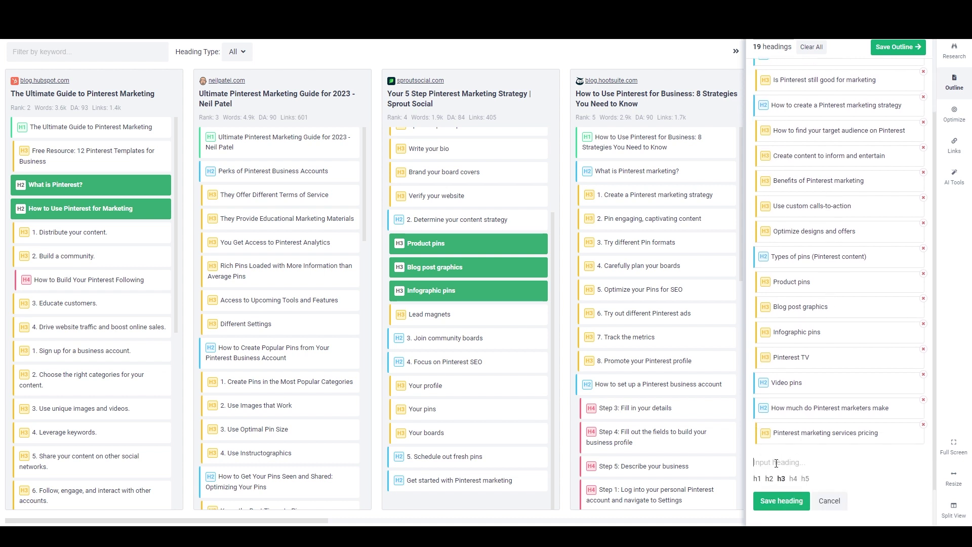
type("B")
type("eginner guid")
type("e to using")
type(" P")
key("BackSpace")
key("BackSpace")
key("BackSpace")
key("BackSpace")
key("BackSpace")
key("BackSpace")
key("BackSpace")
type("Pinterest publishing")
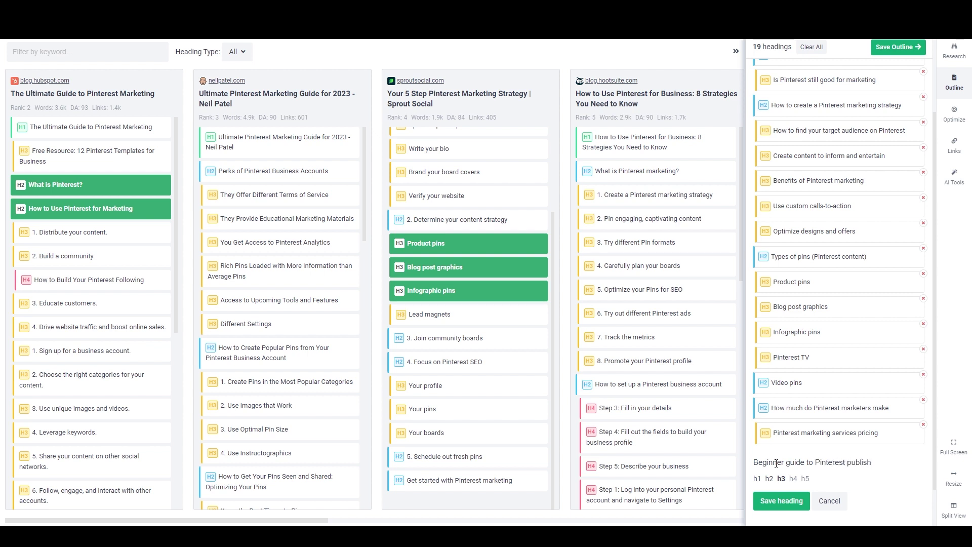
left_click(782, 500)
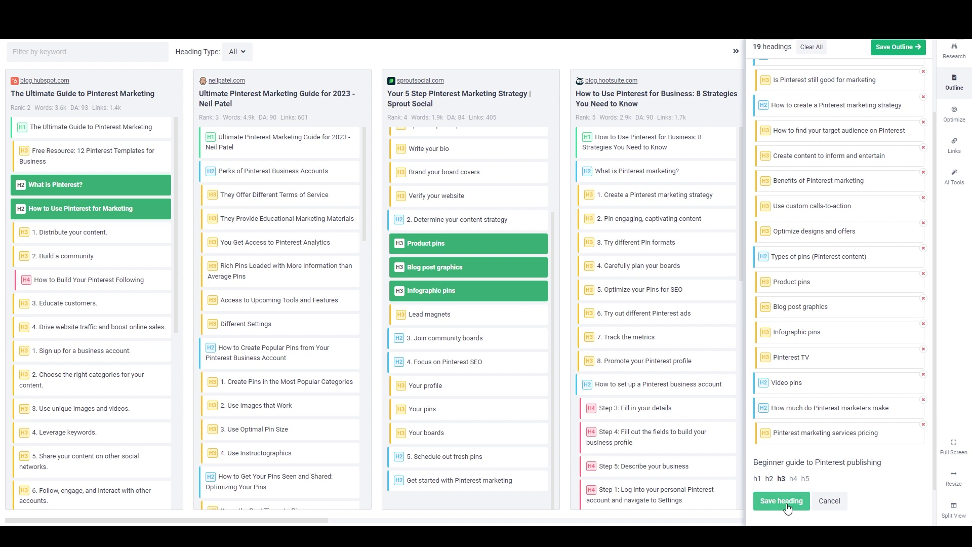
left_click_drag(793, 458, 818, 175)
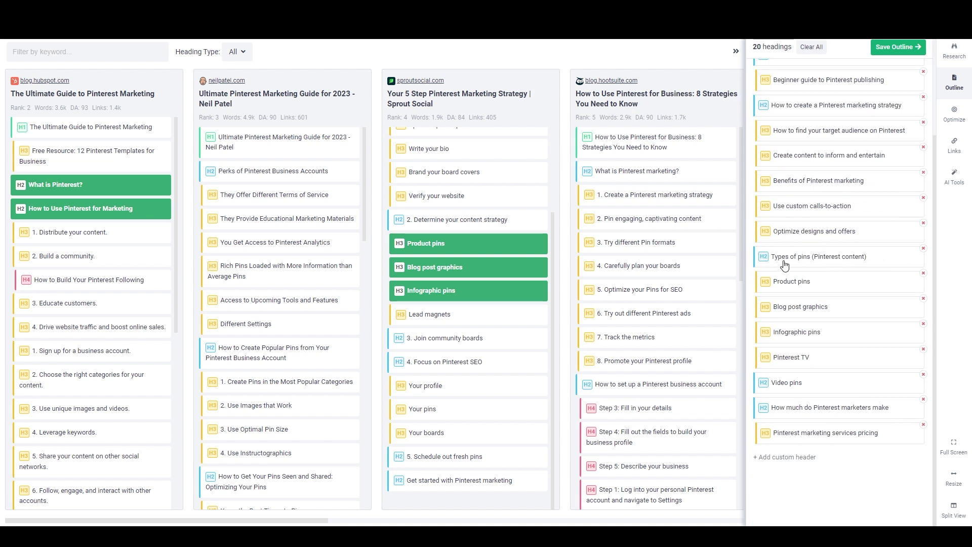
Step: Change the "Video pins" heading in the outline to H3 and save it
left_click(794, 384)
left_click(786, 407)
left_click(923, 374)
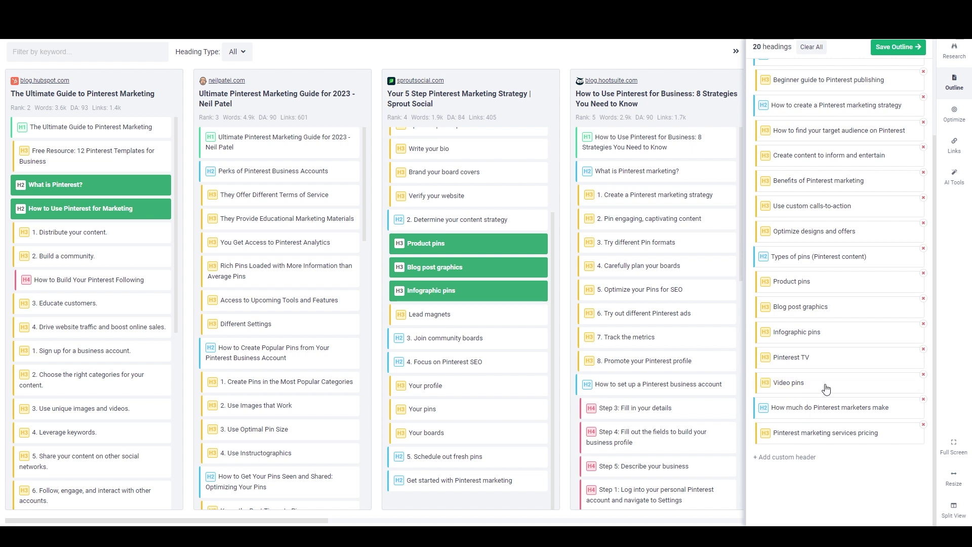
Step: Review the finished outline, save it, and switch to the "My Content" document
scroll(797, 410, "up", 3)
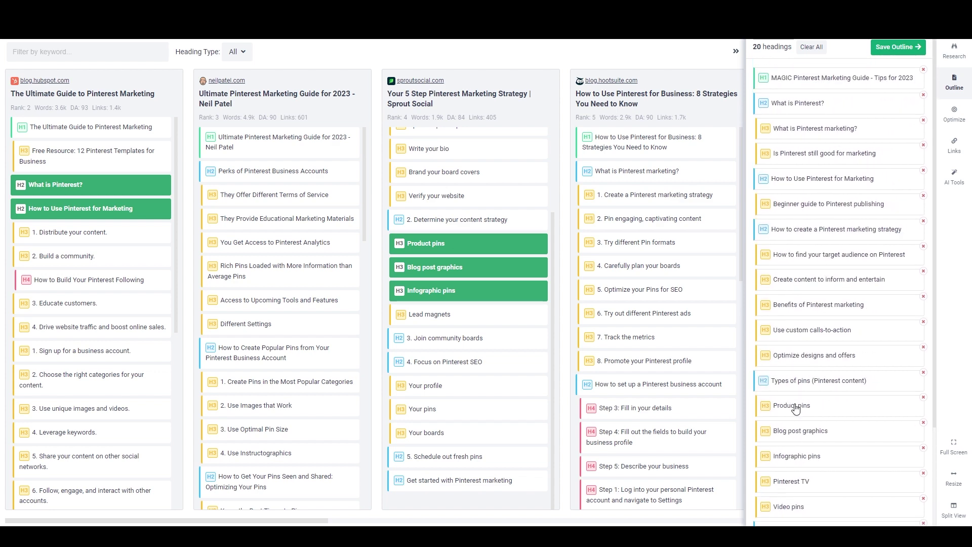
scroll(647, 406, "down", 5)
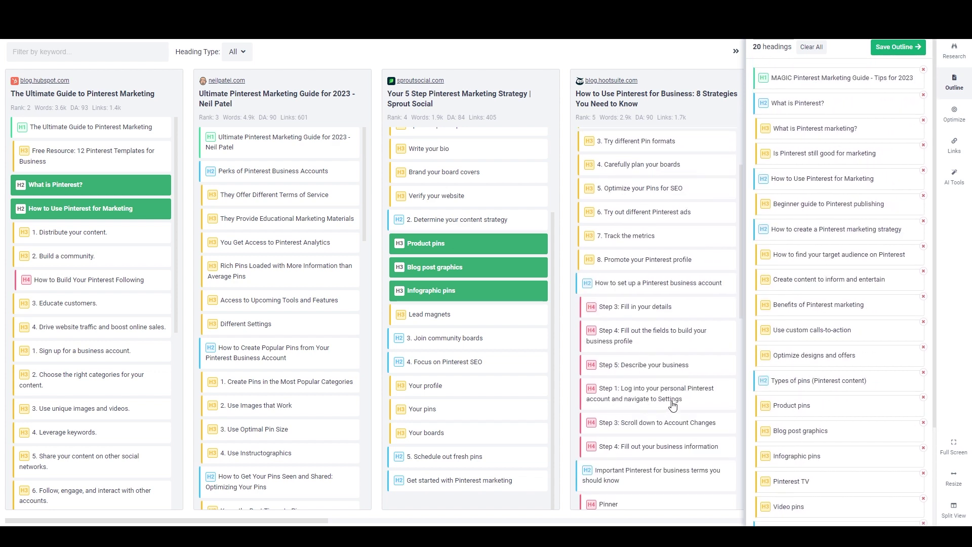
scroll(673, 405, "up", 5)
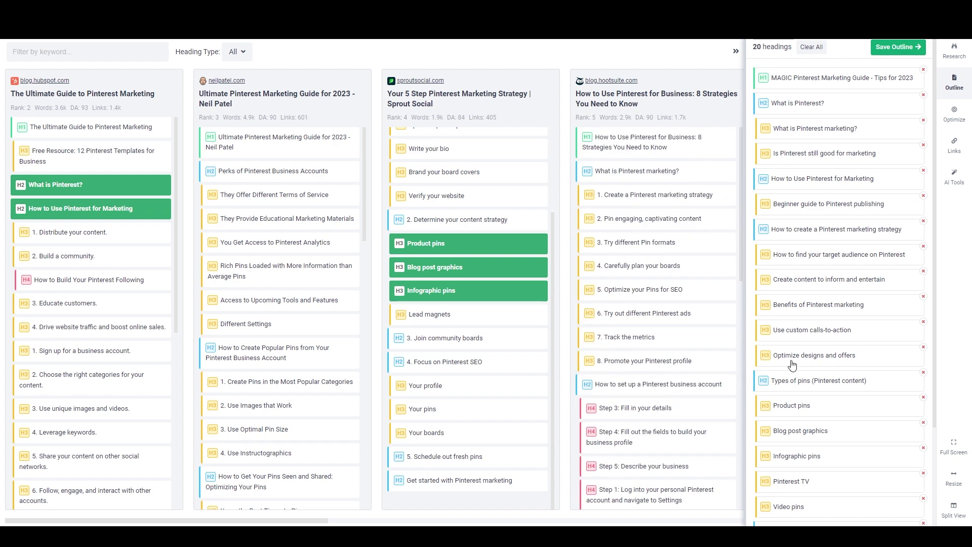
left_click(884, 49)
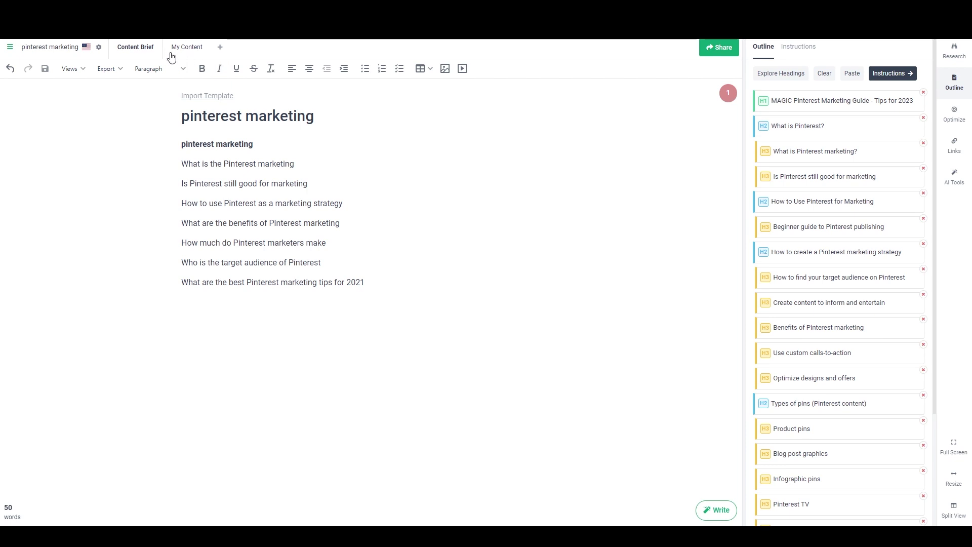
left_click(189, 51)
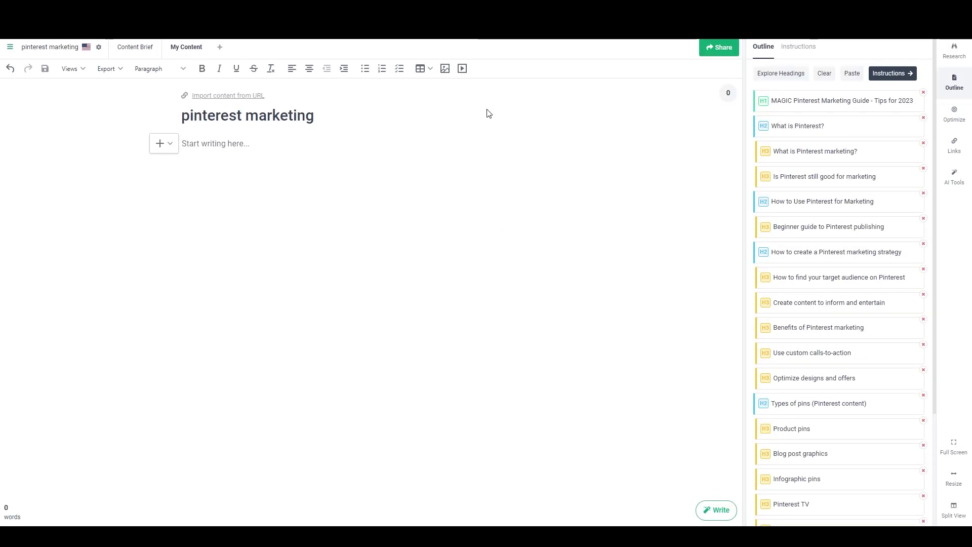
Step: Open the outline's writing instructions and have AI write them for all headings
left_click(892, 74)
mouse_move(778, 131)
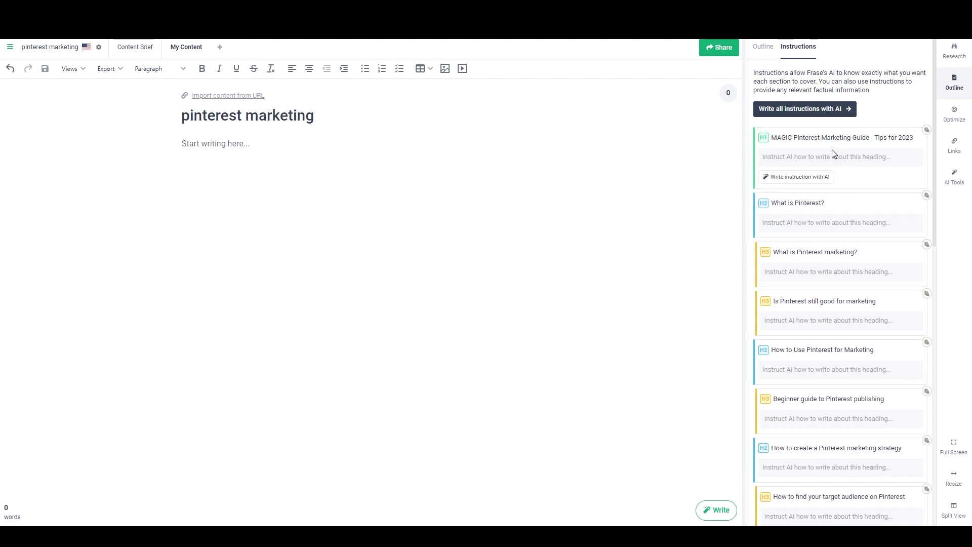
left_click(789, 111)
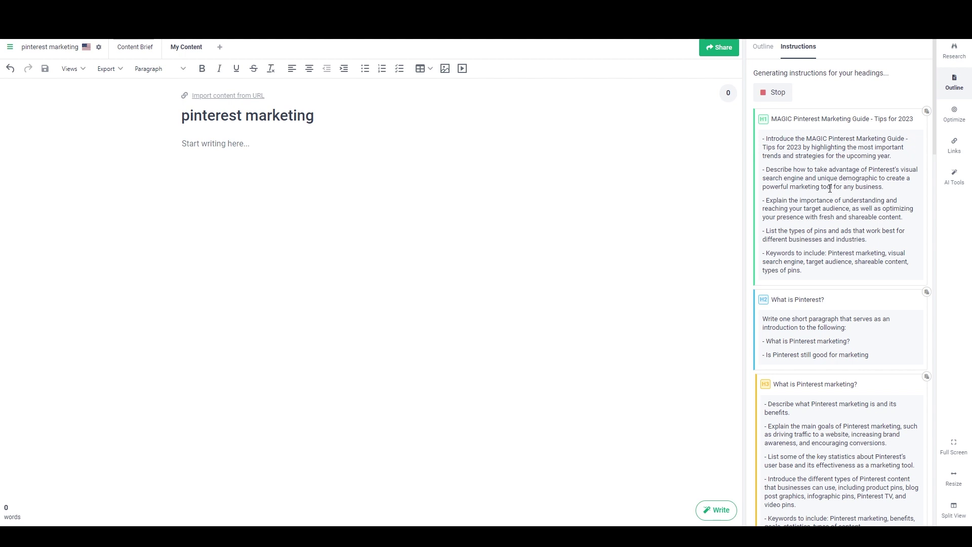
Step: Reword the first point of the H1 heading's instruction so it ends with "trends and statistics from 2022."
scroll(840, 195, "down", 10)
scroll(851, 216, "up", 1)
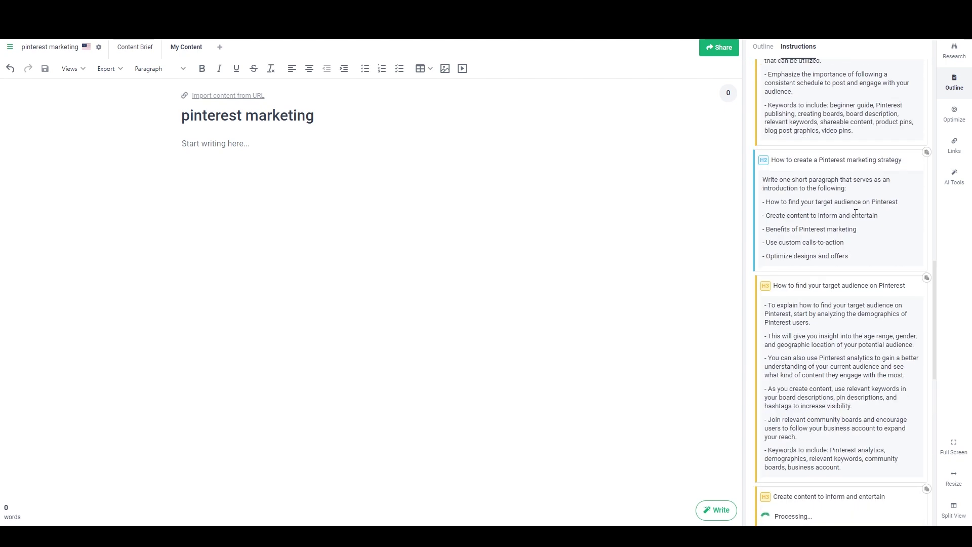
scroll(855, 214, "up", 10)
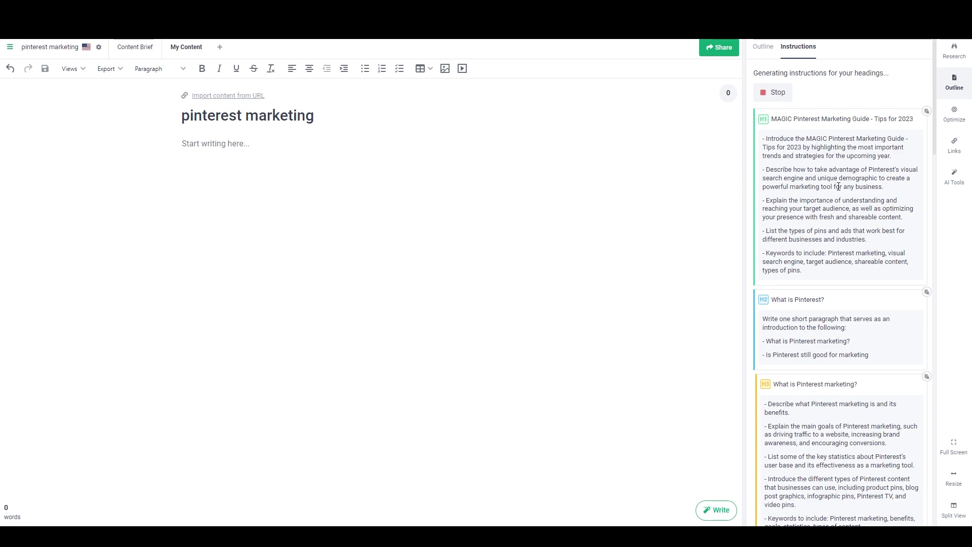
scroll(835, 167, "down", 12)
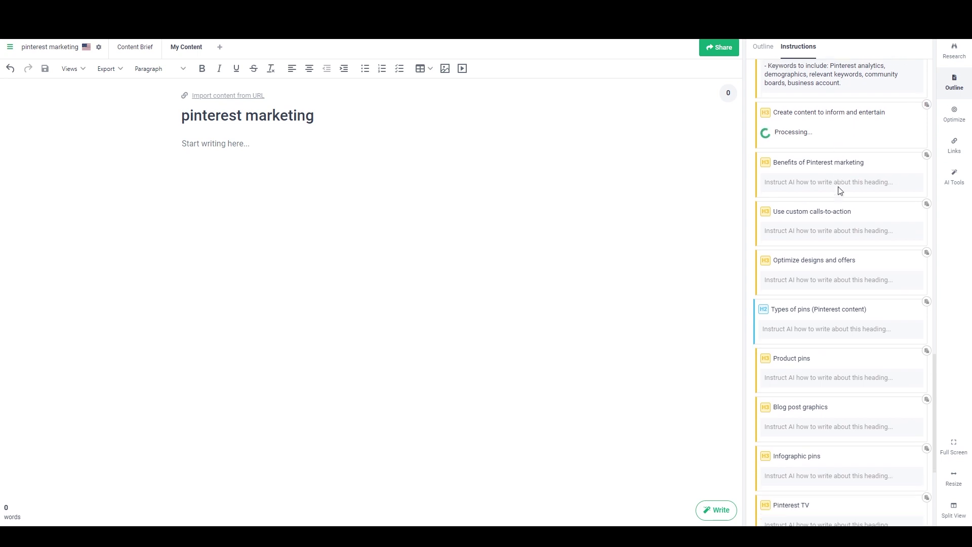
scroll(839, 190, "up", 15)
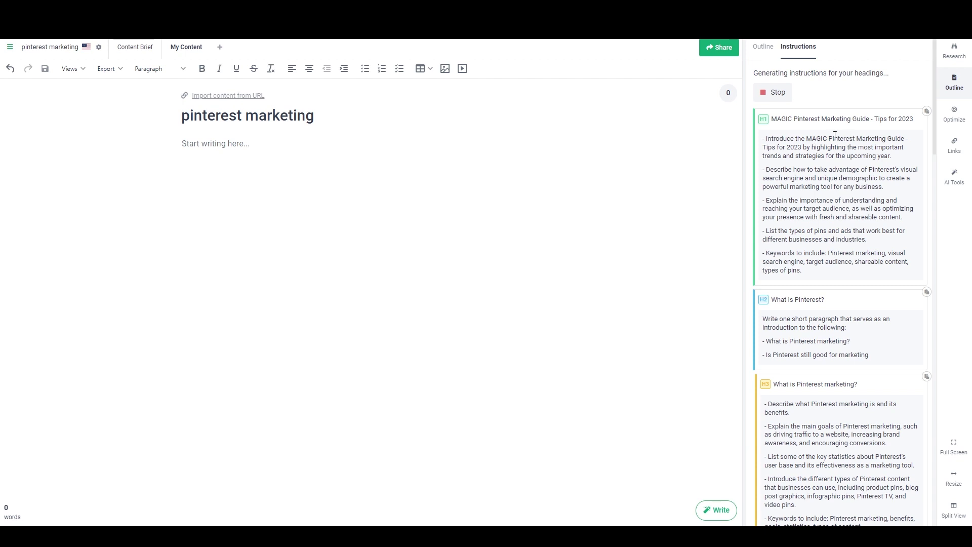
double_click(809, 154)
type("statsistics")
key("Delete")
key("Delete")
key("Delete")
key("Delete")
key("Delete")
key("Delete")
key("Delete")
key("Delete")
key("Delete")
key("Delete")
key("Delete")
key("Delete")
key("Delete")
key("Delete")
key("Delete")
key("Delete")
key("Delete")
key("Delete")
key("Delete")
key("Delete")
key("Delete")
key("Delete")
type("frorom 2022")
Step: Replace the H1 instruction's remaining points with "Keep it short and finish with a CTA to convince them to read the rest of the article"
left_click_drag(767, 169, 867, 268)
key("BackSpace")
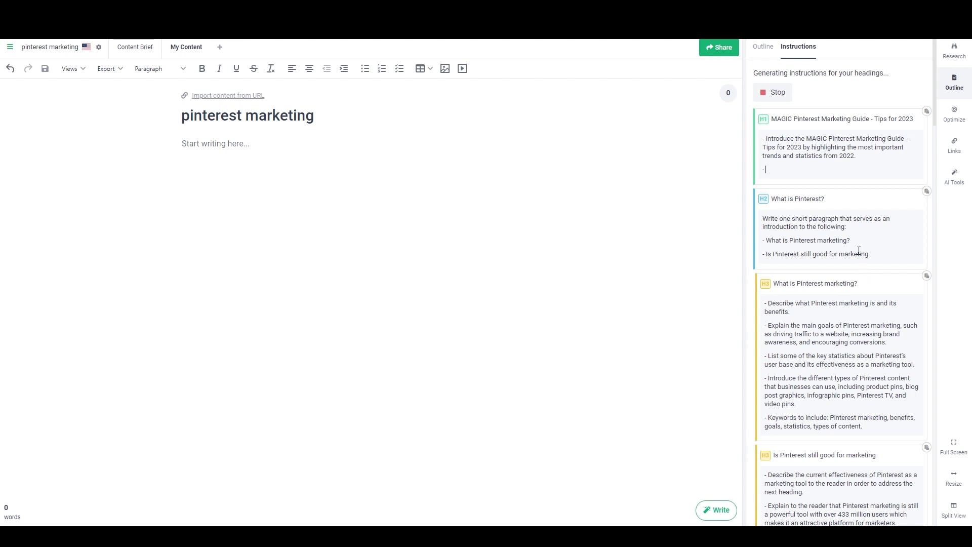
type("Keep it short and finish with a CTA to convince them to read the rest of the article")
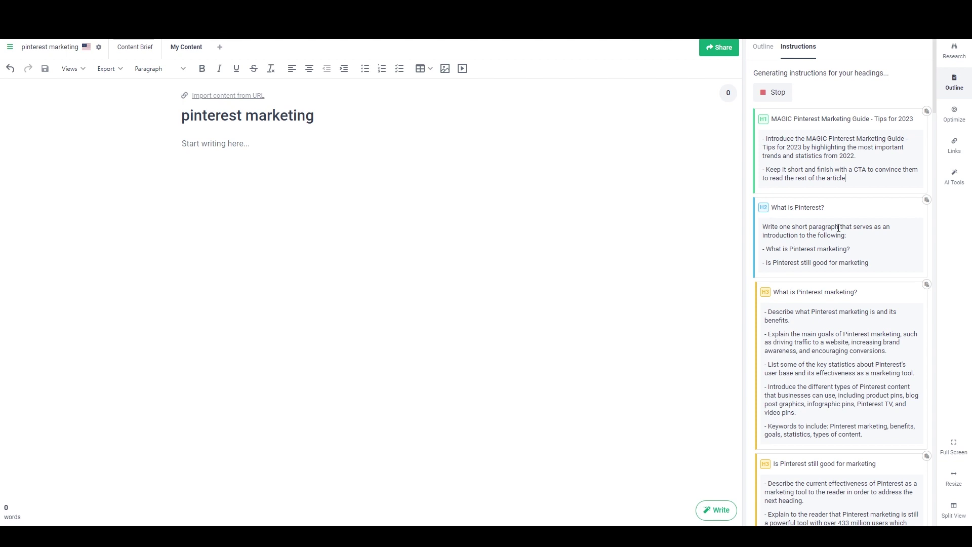
Step: Replace the "What is Pinterest?" instruction with "Write 1-2 sentences succinctly explaining what Pinterest is."
left_click_drag(869, 242, 764, 209)
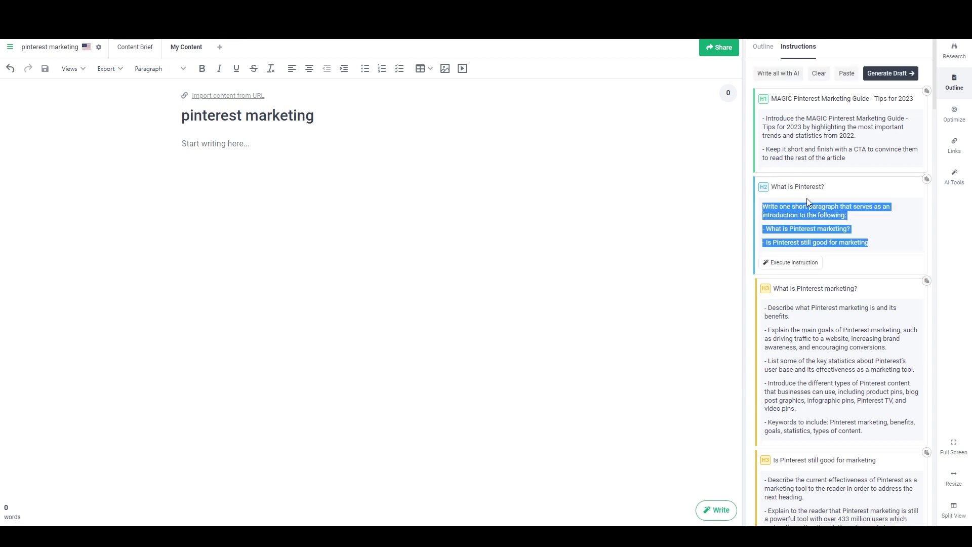
type("Write 1-2 sentence")
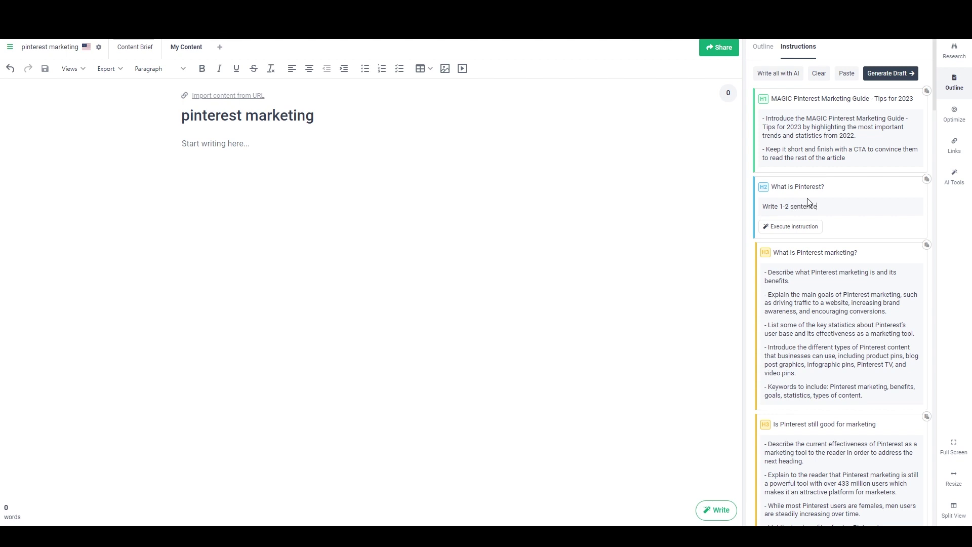
type("s succinc")
key("BackSpace")
type("nctly explaining what Pinterest is.")
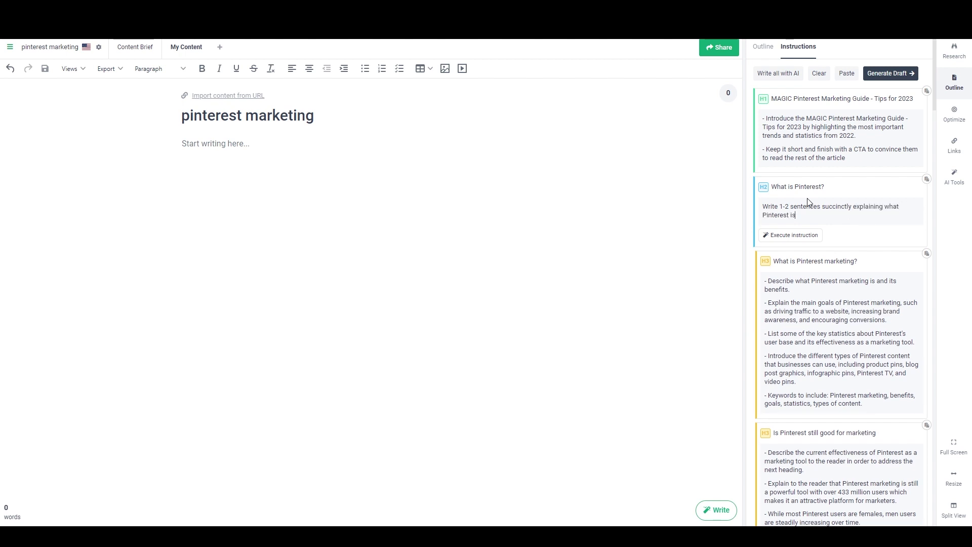
Step: Remove "and its benefits." and the statistics, content types and keywords points from the "What is Pinterest marketing?" instruction
scroll(807, 198, "down", 2)
left_click_drag(877, 164, 888, 170)
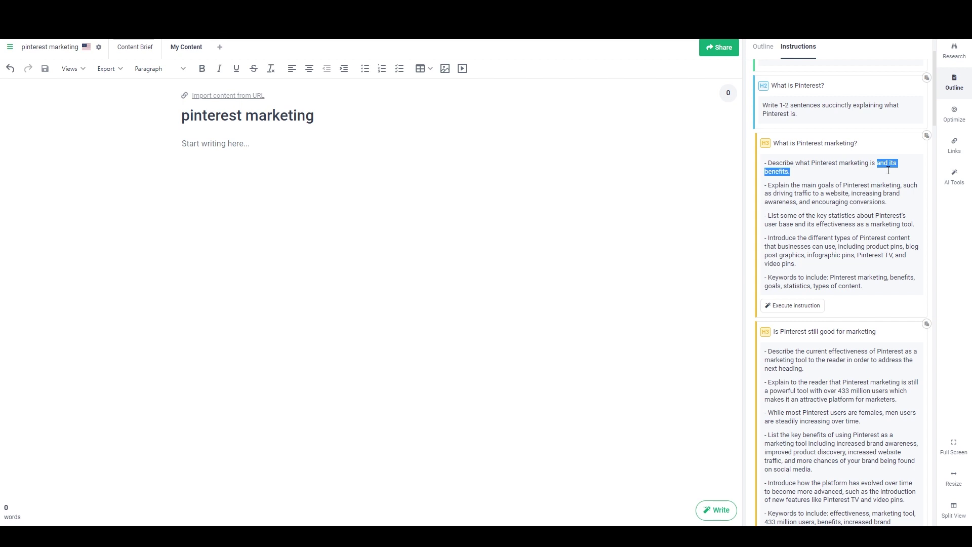
key("BackSpace")
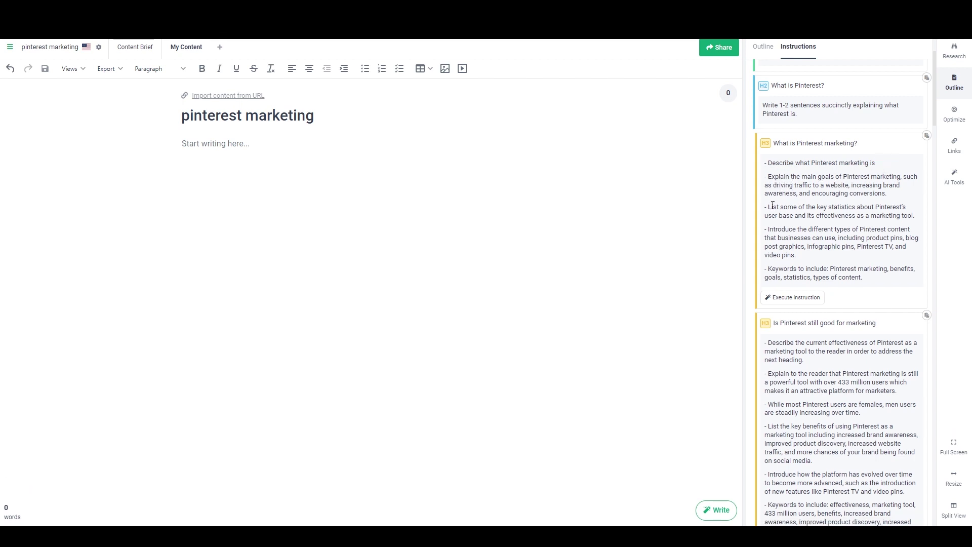
left_click_drag(766, 207, 868, 288)
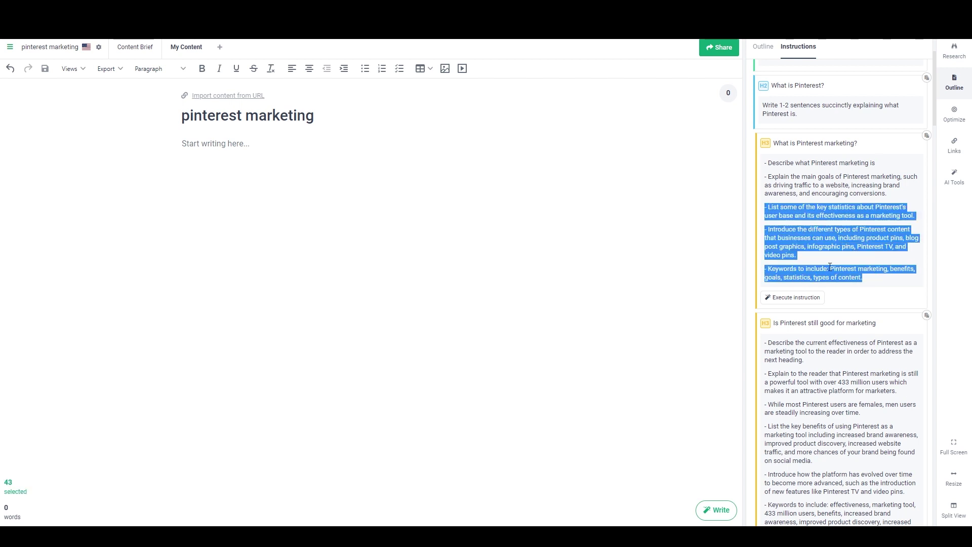
key("BackSpace")
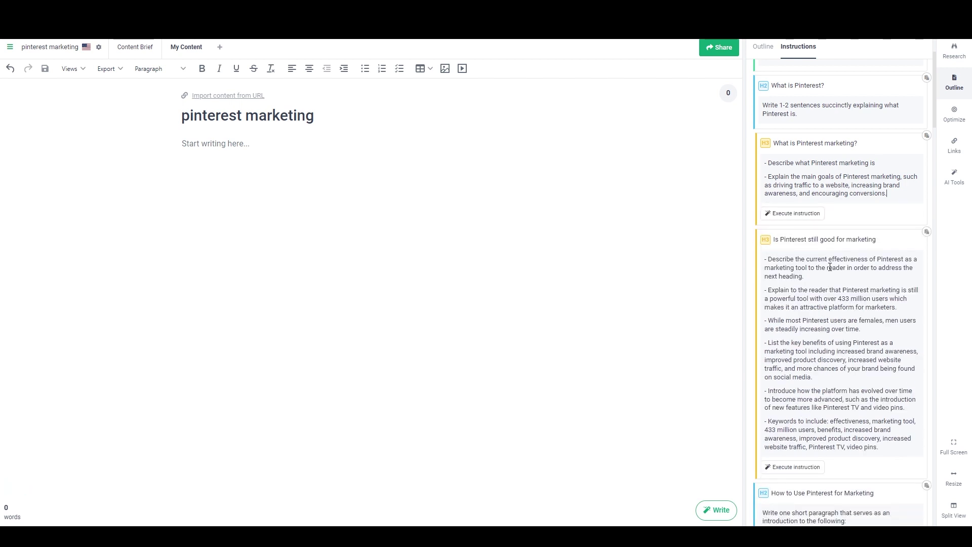
Step: Delete the first three points, on current effectiveness, user base and gender, from the "Is Pinterest still good for marketing" instruction
scroll(832, 266, "up", 2)
scroll(861, 279, "down", 4)
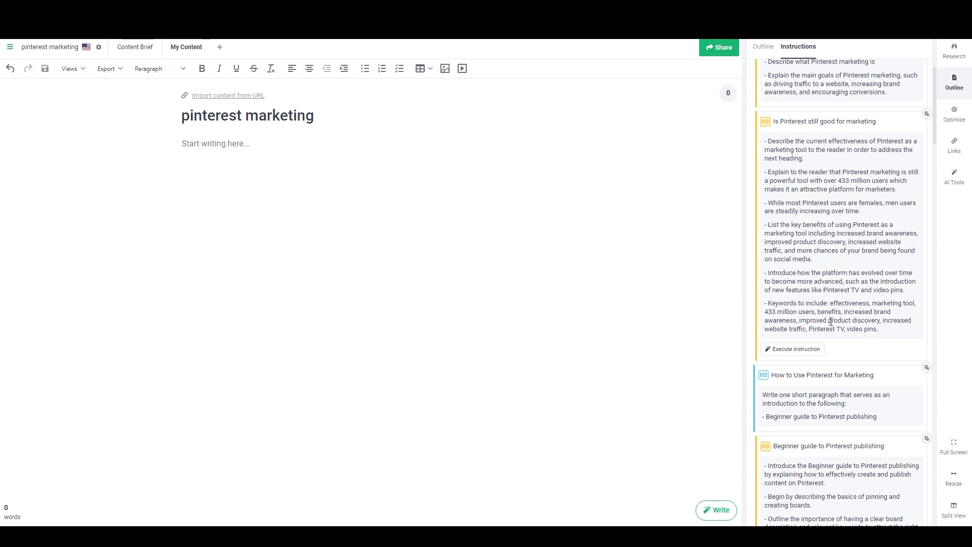
scroll(834, 322, "up", 4)
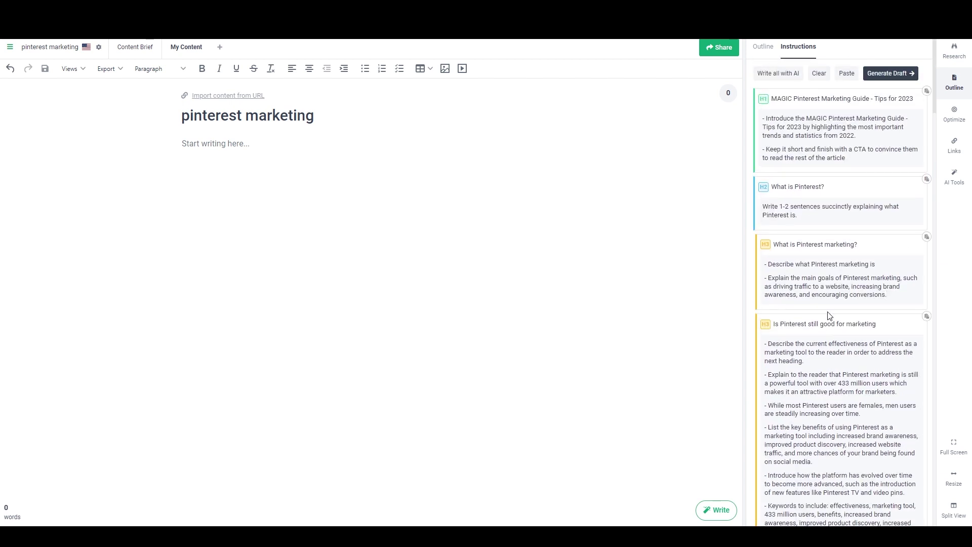
mouse_move(841, 279)
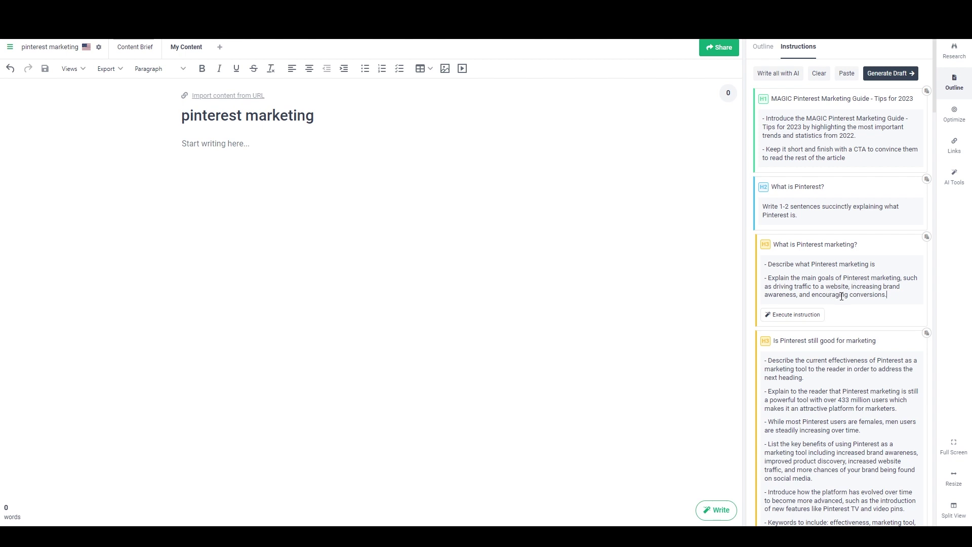
scroll(843, 295, "down", 5)
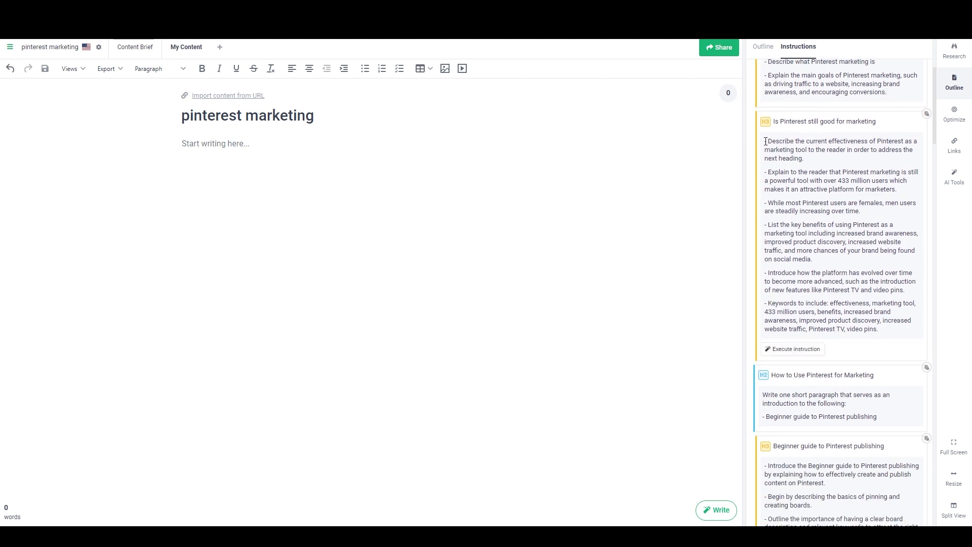
left_click_drag(860, 212, 761, 144)
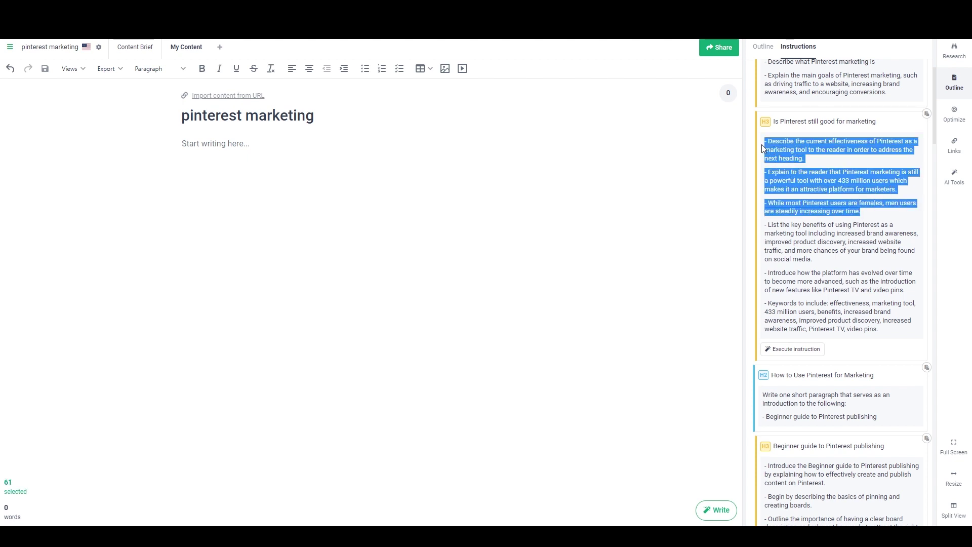
key("BackSpace")
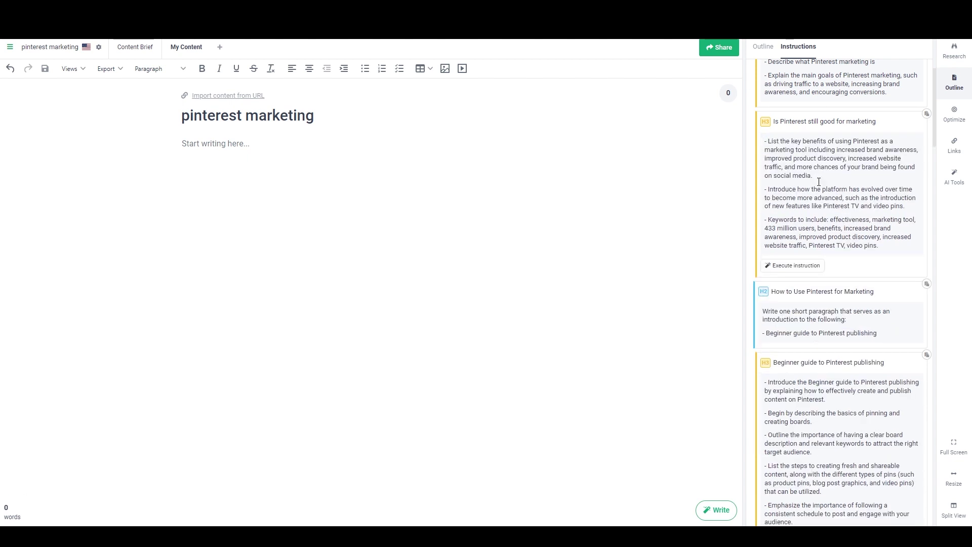
Step: Replace the "How to Use Pinterest for Marketing" instruction with "Write a short seguay to the next heading"
scroll(820, 183, "down", 2)
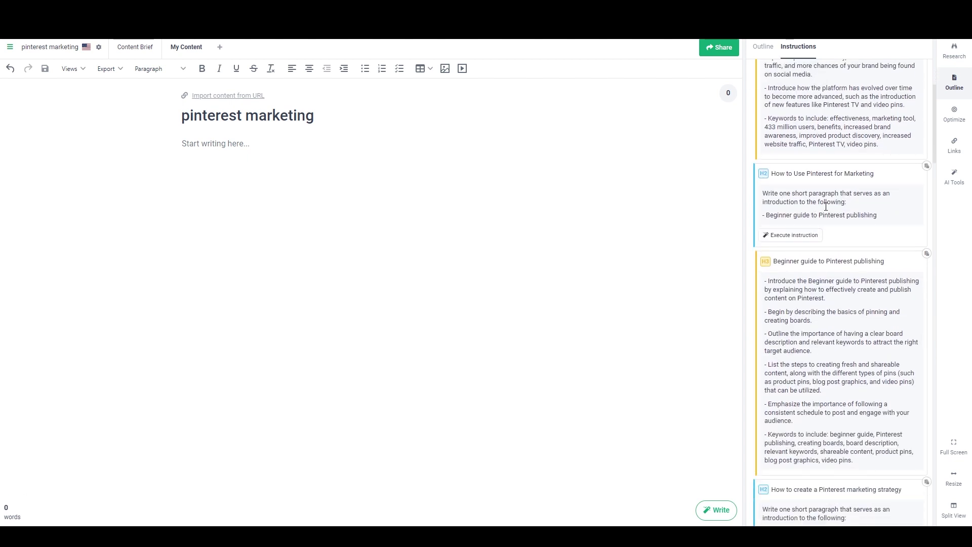
scroll(827, 207, "down", 1)
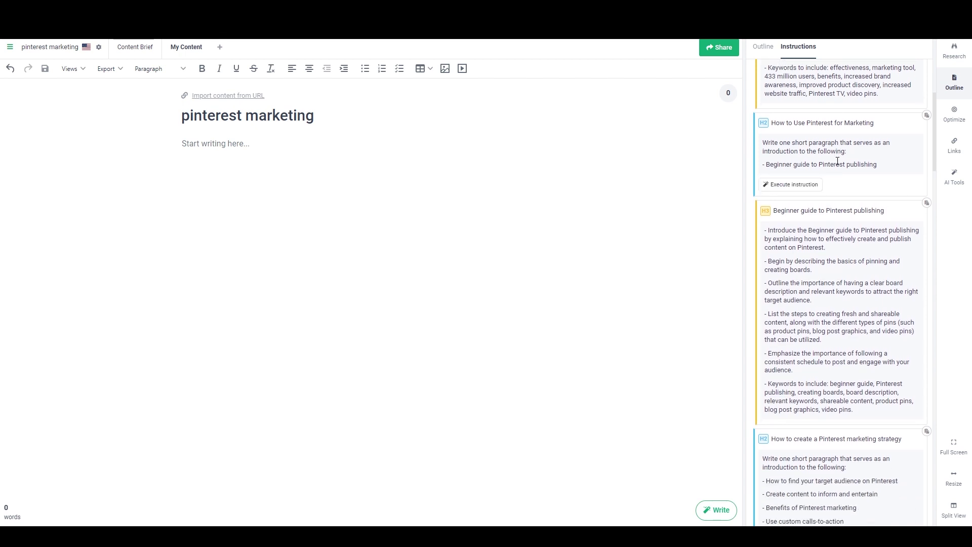
triple_click(835, 153)
left_click(840, 158)
left_click_drag(878, 165, 764, 151)
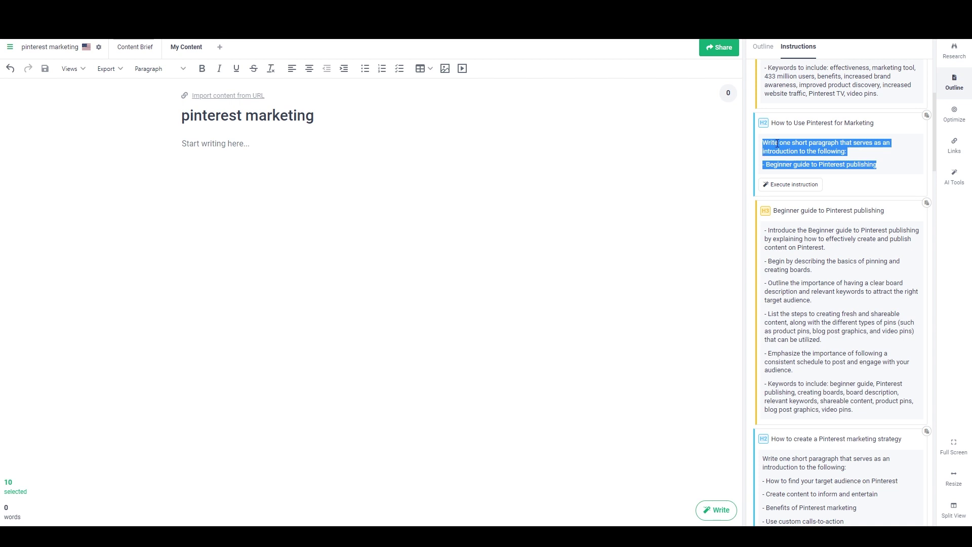
type("Write a ")
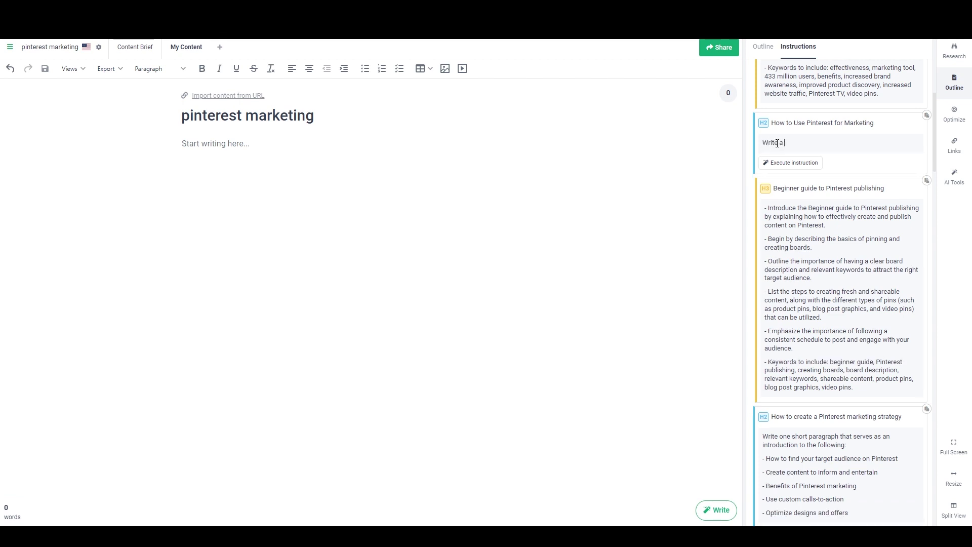
type("short seguay to the next heading")
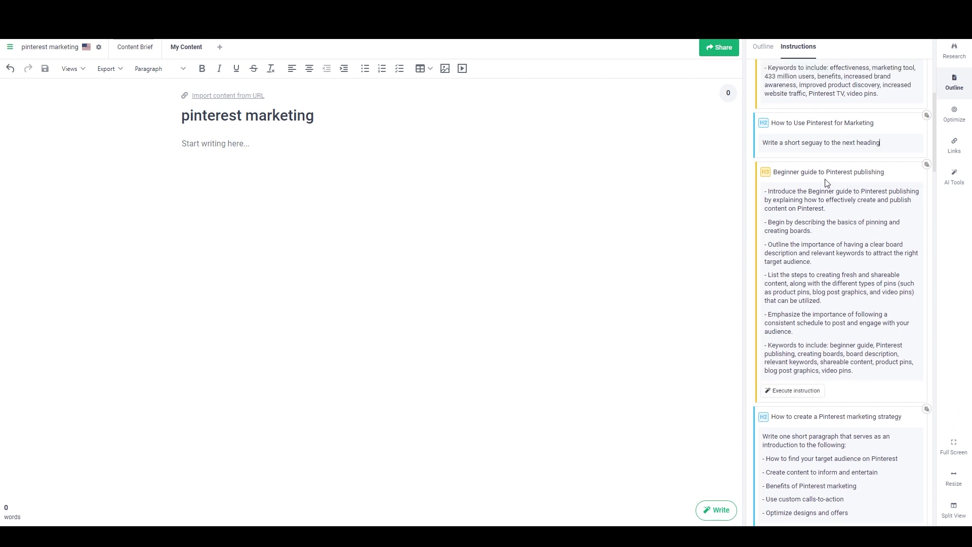
Step: Replace the introductory point and "Begin by describing" in the "Beginner guide to Pinterest publishing" instruction with "- Explain"
scroll(810, 193, "down", 1)
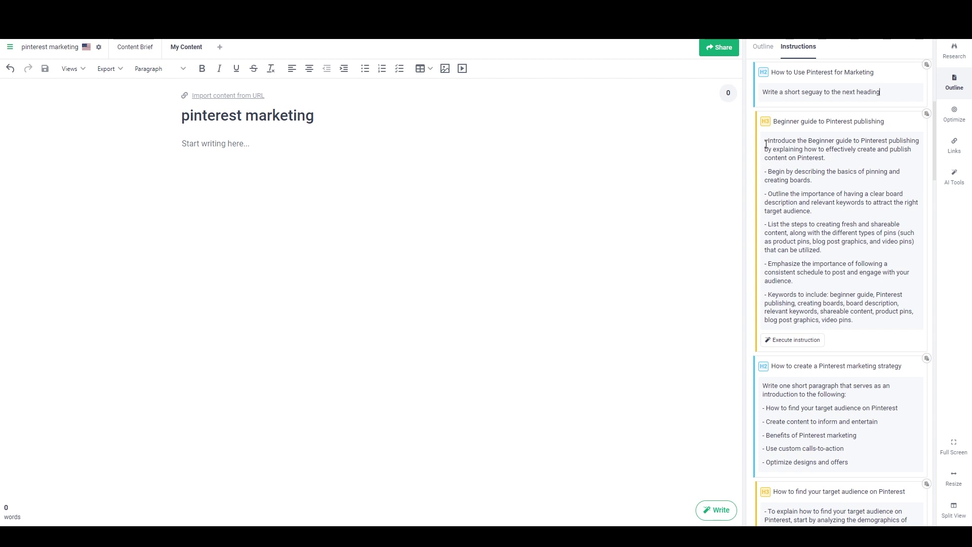
left_click_drag(766, 145, 826, 173)
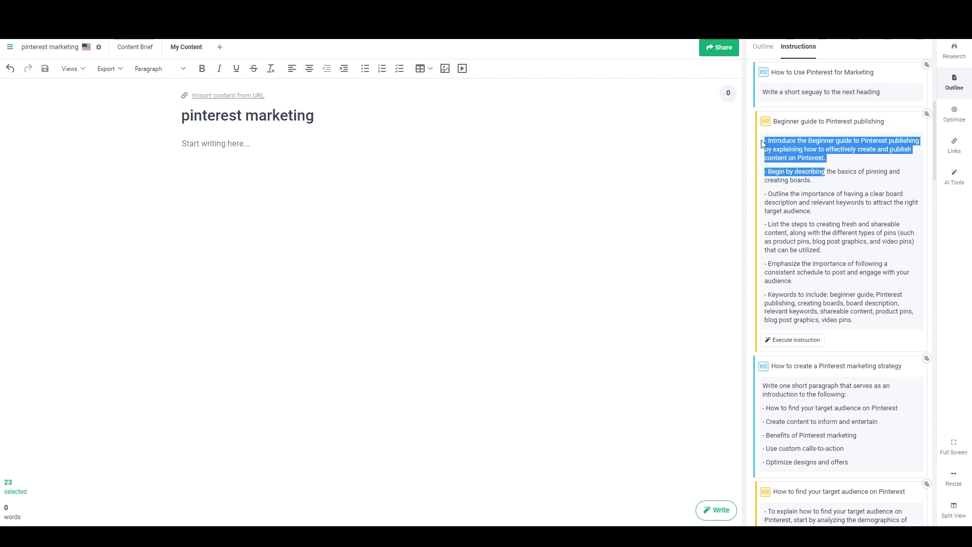
key("BackSpace")
type("- Expa")
key("BackSpace")
type("lain")
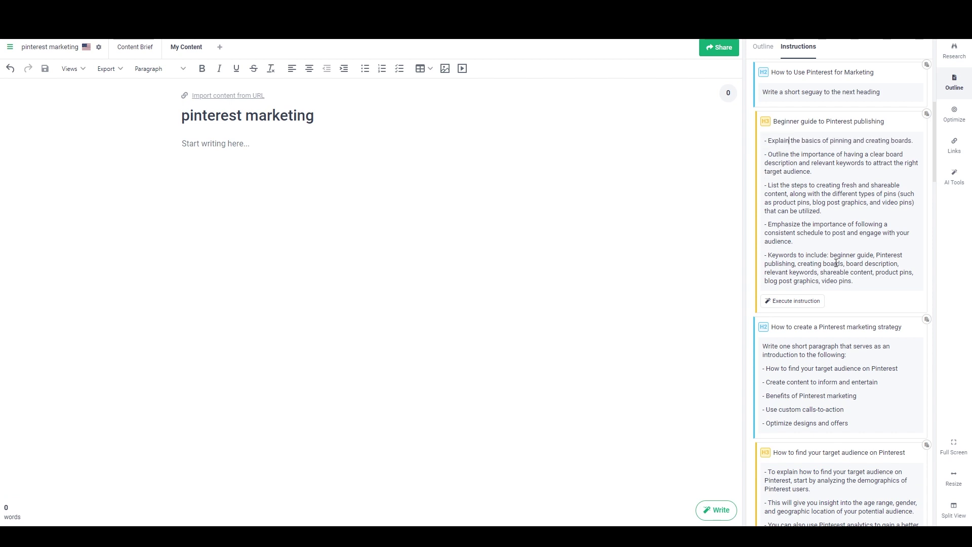
Step: Replace the "How to create a Pinterest marketing strategy" instruction with "Short seguay to next heading"
scroll(837, 264, "down", 5)
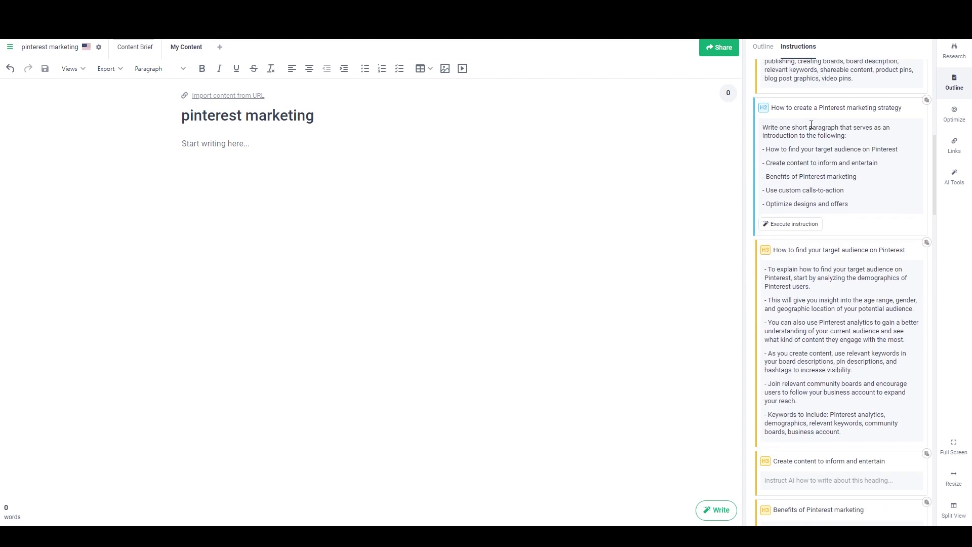
left_click_drag(763, 127, 853, 201)
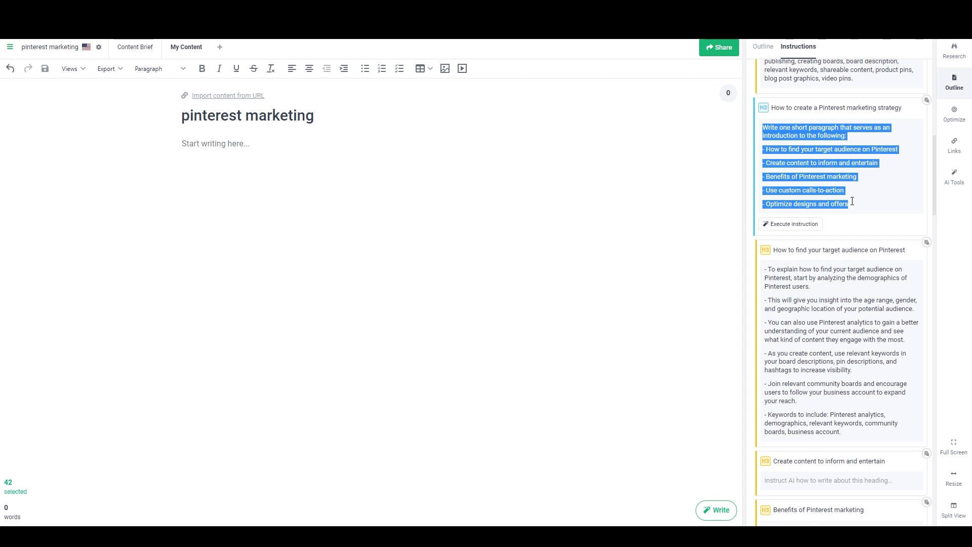
type("Short se")
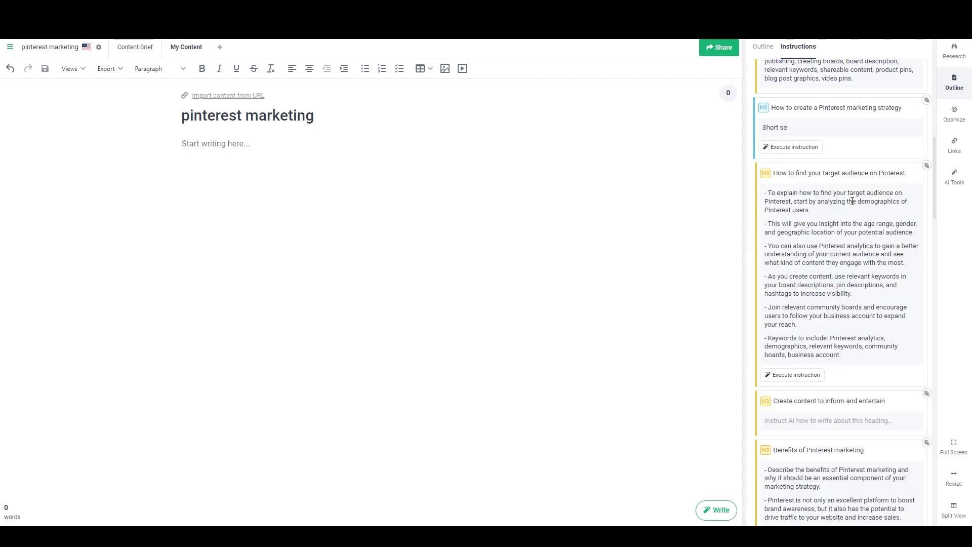
type("guay to next heading")
Step: Replace the first point under "How to find your target audience on Pinterest" with "Explain how to create a customer avatar"
scroll(852, 201, "down", 1)
left_click_drag(768, 143, 815, 159)
type("E")
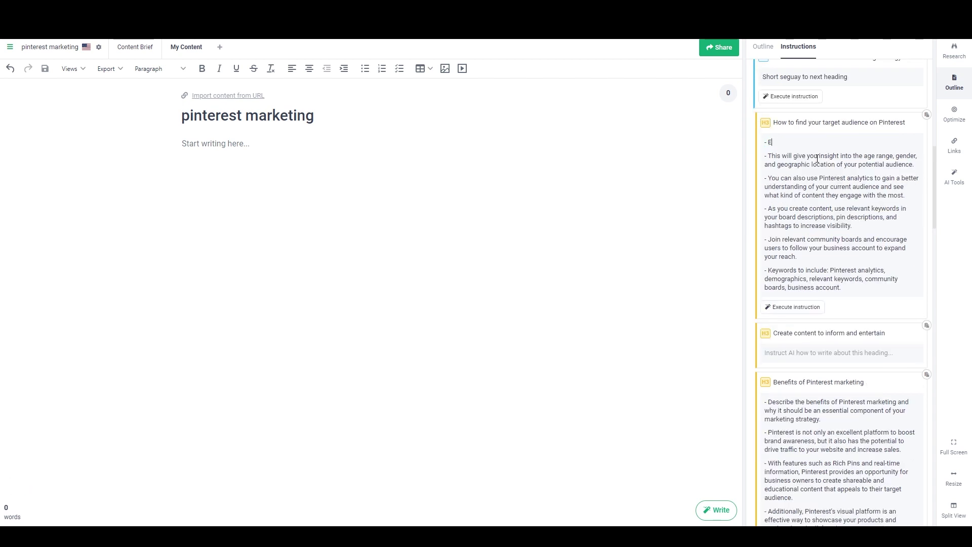
type("xplain how to create a customer avatar")
Step: Move the relevant keywords and community boards points from the target audience instruction to the empty "Create content to inform and entertain" instruction
scroll(802, 223, "down", 3)
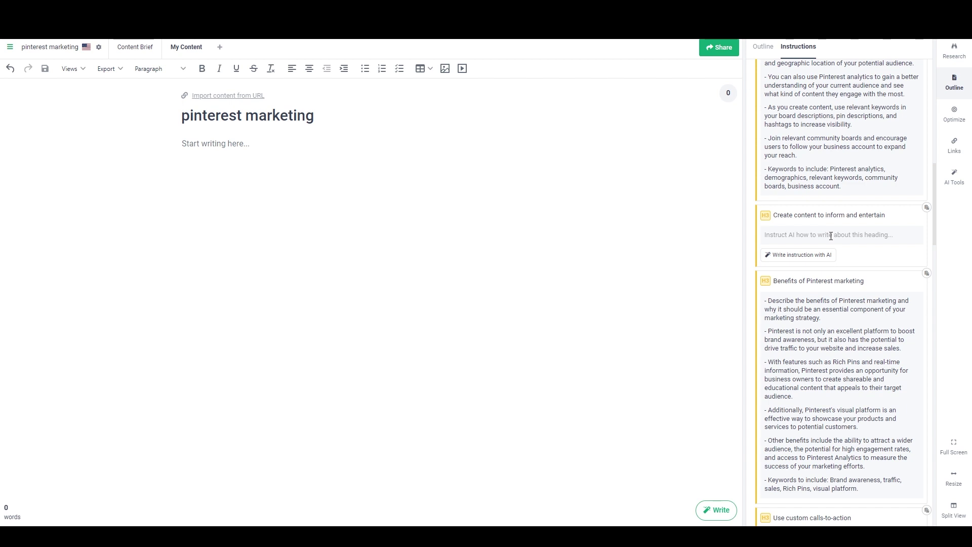
scroll(831, 236, "up", 3)
left_click_drag(765, 208, 807, 256)
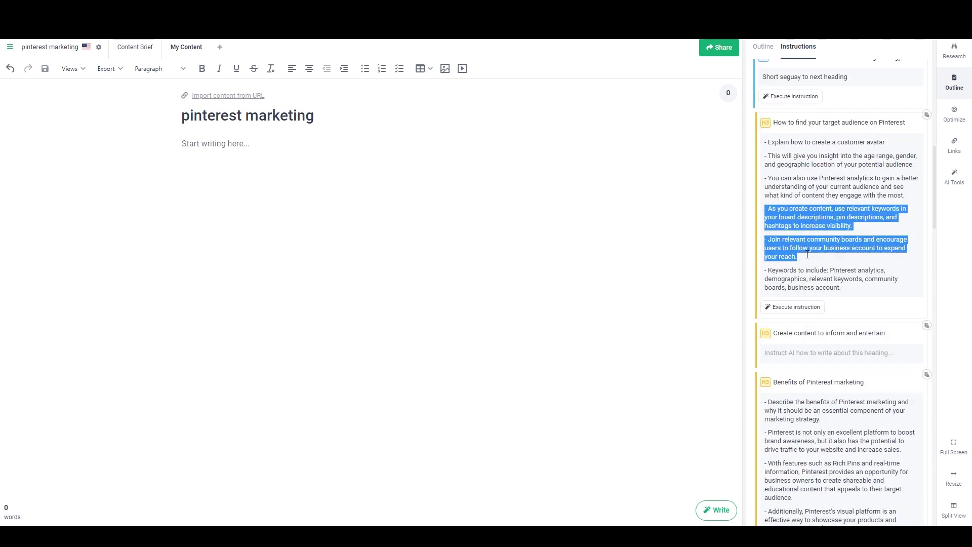
key("BackSpace")
key("BackSpace")
mouse_move(794, 271)
key("ctrl+z")
key("ctrl+z")
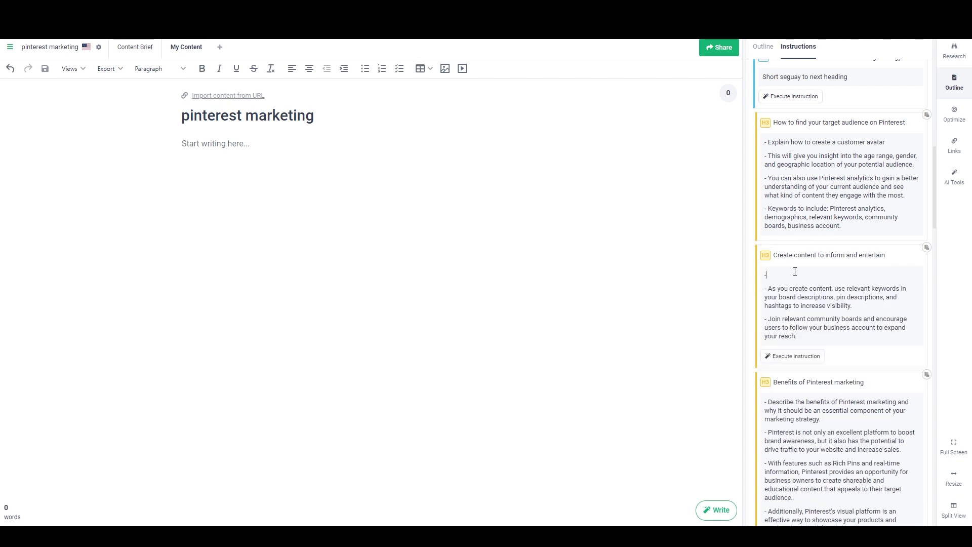
Step: Add "Take inspiration from other people's work and modern design styles" as the first point under "Create content to inform and entertain"
type("Take inspiration fr")
type("om other")
type(" peoe")
type("ple's work and")
type(" modern d")
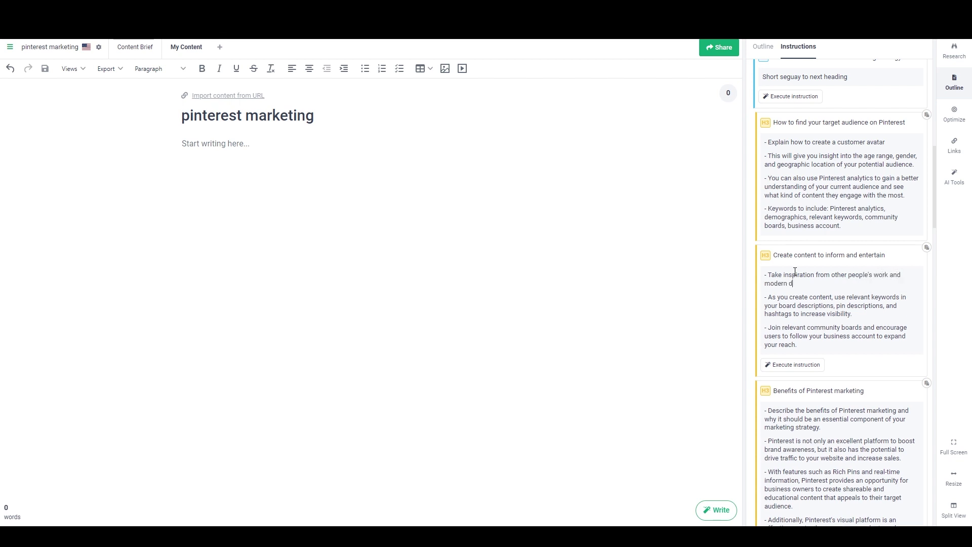
type("esign styles")
Step: Delete the "Other benefits" point from the "Benefits of Pinterest marketing" instruction
scroll(798, 273, "down", 3)
scroll(798, 273, "down", 3)
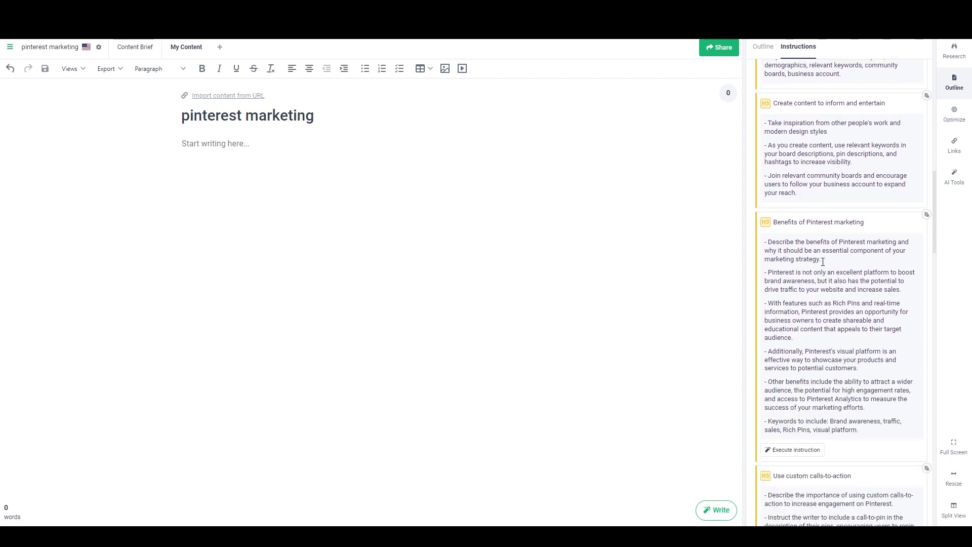
scroll(824, 267, "down", 3)
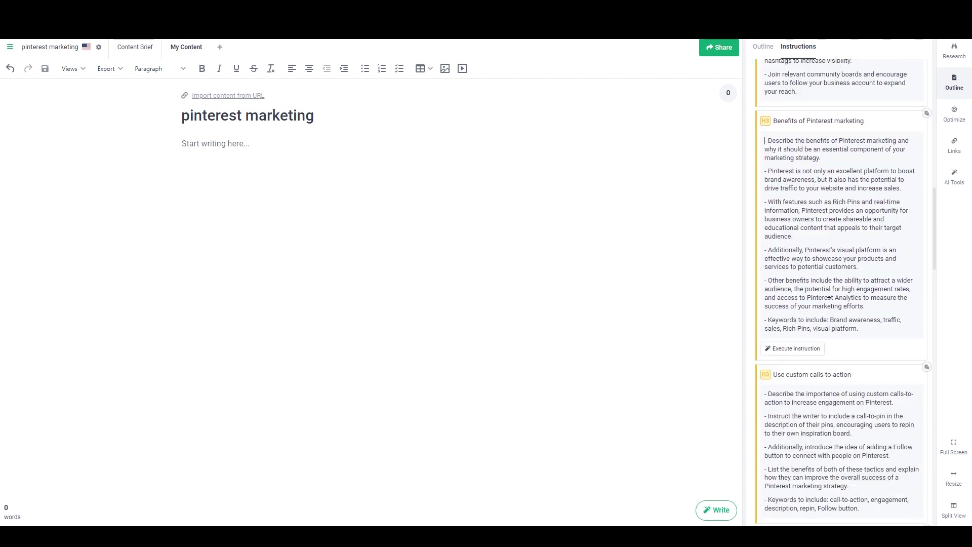
left_click_drag(868, 306, 766, 140)
left_click(867, 306)
left_click_drag(867, 306, 768, 279)
key("BackSpace")
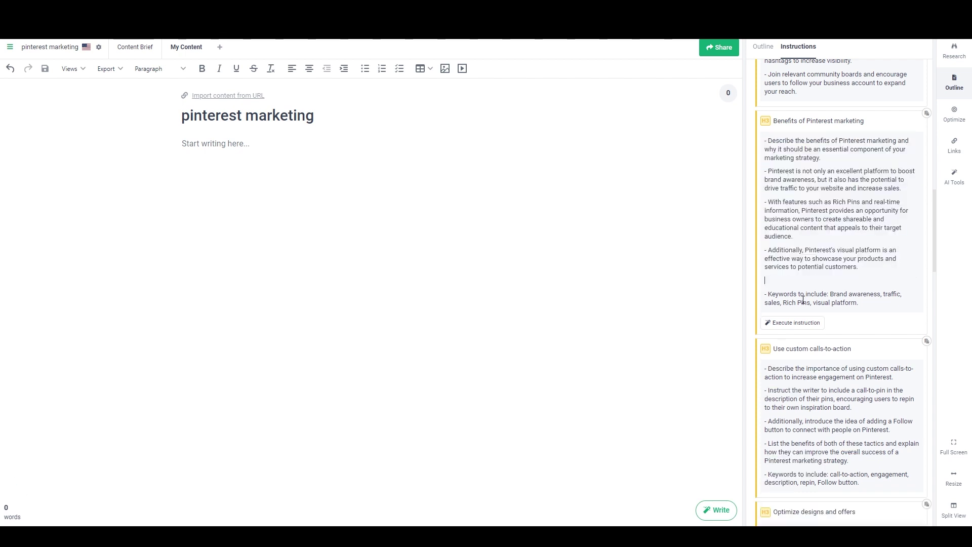
Step: Delete the "Describe how to optimize" and "This will make your pins stand out" points from the "Optimize designs and offers" instruction
scroll(811, 314, "down", 3)
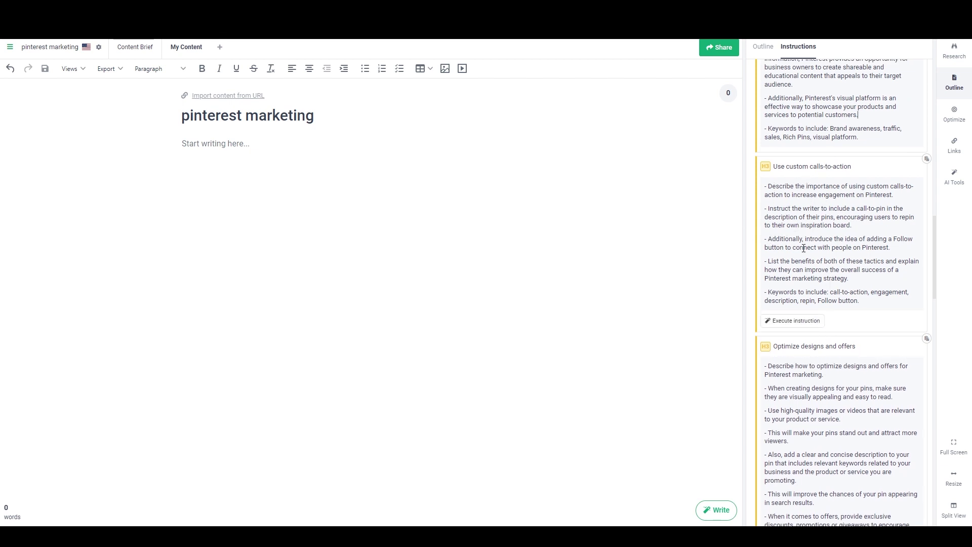
scroll(804, 248, "down", 3)
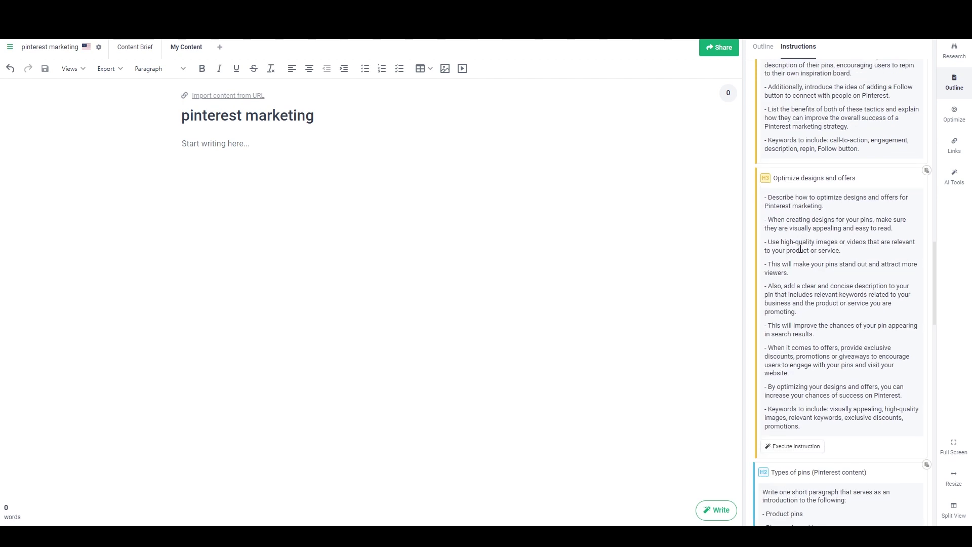
scroll(796, 228, "down", 1)
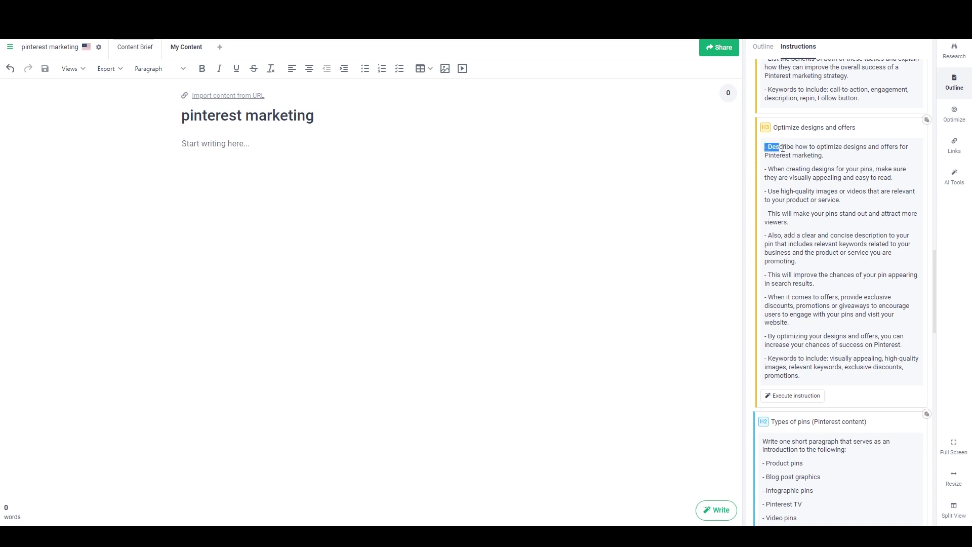
left_click_drag(765, 147, 843, 159)
key("BackSpace")
key("BackSpace")
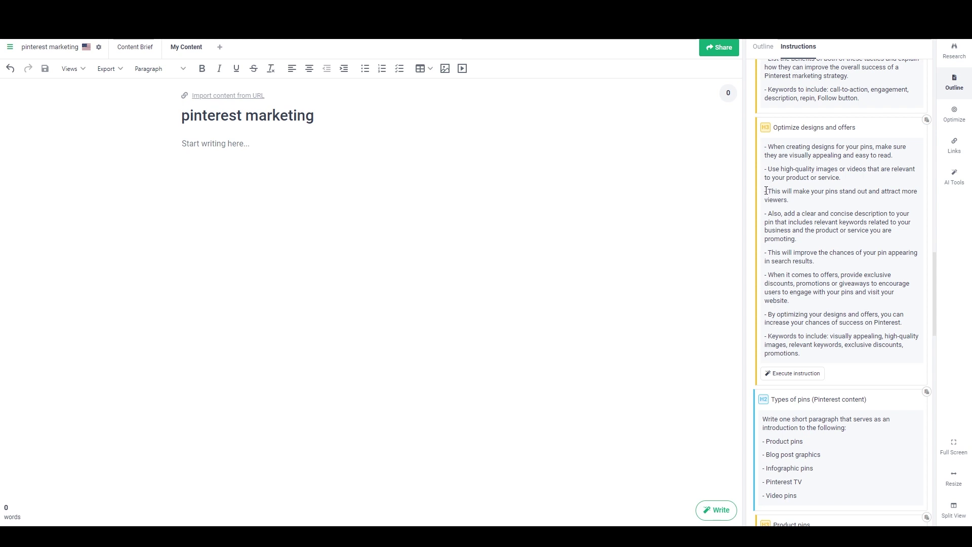
left_click_drag(766, 191, 800, 193)
key("BackSpace")
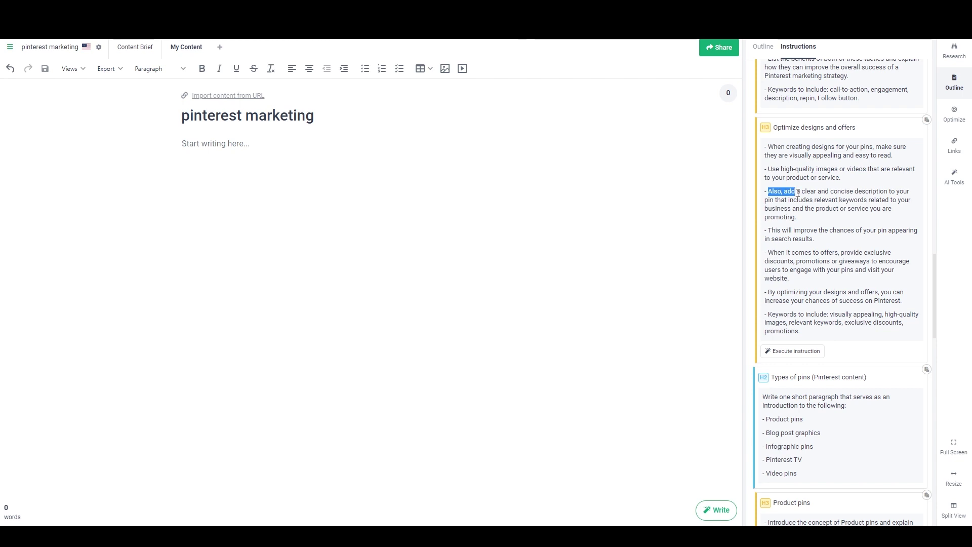
Step: Change "Also, add" to "Include" in the pin description point and delete the following point about appearing in search results
type("Include")
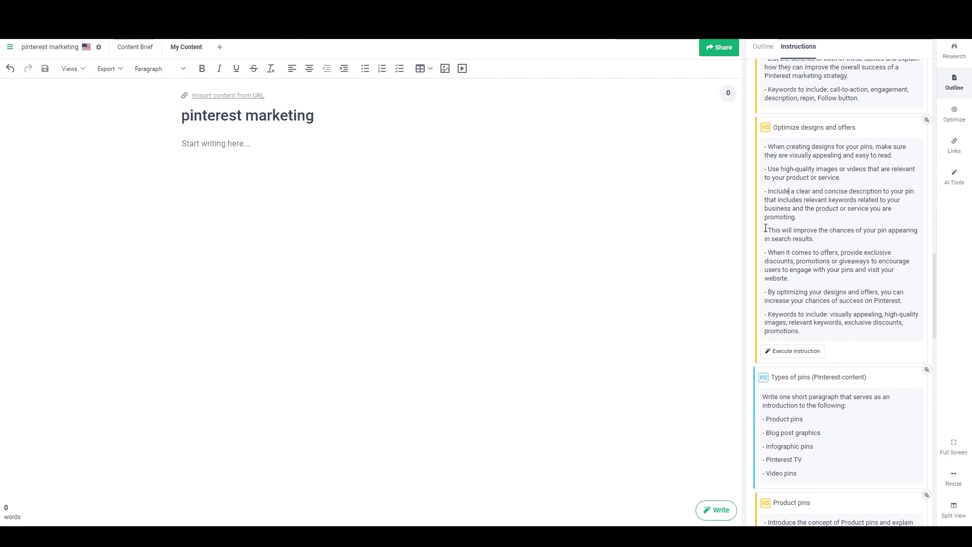
left_click_drag(765, 230, 807, 240)
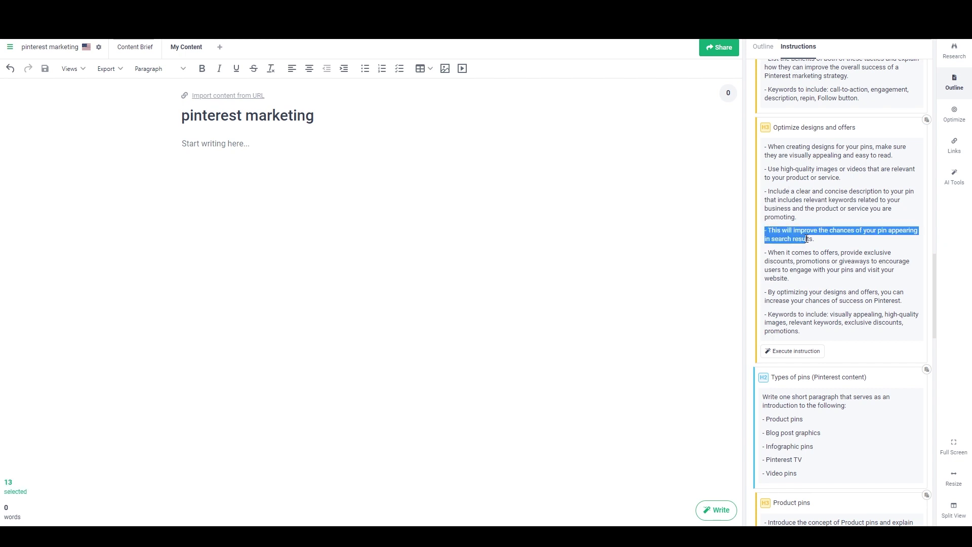
left_click_drag(807, 239, 817, 241)
key("BackSpace")
key("BackSpace")
Step: Replace the "Types of pins (Pinterest content)" instruction with "short seguay to next heading"
scroll(820, 284, "down", 3)
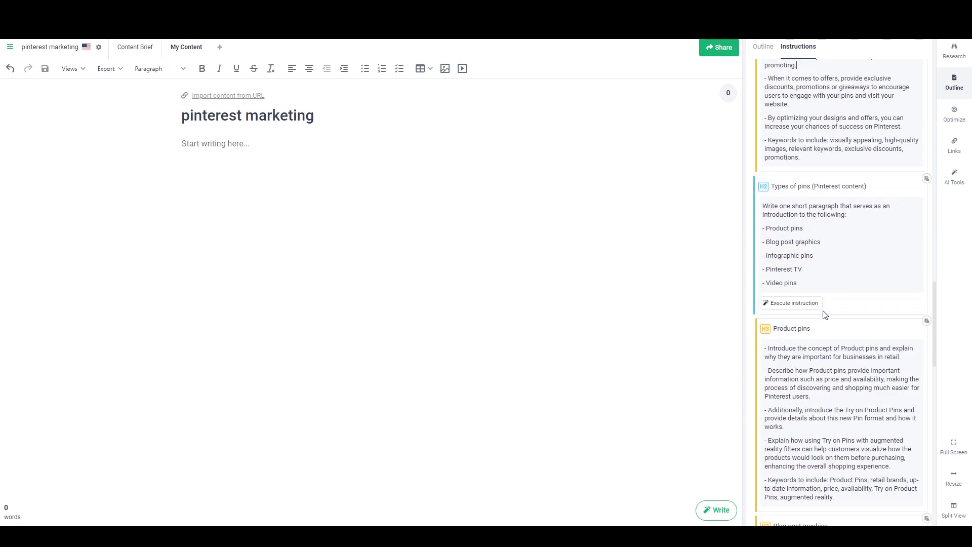
scroll(837, 237, "down", 1)
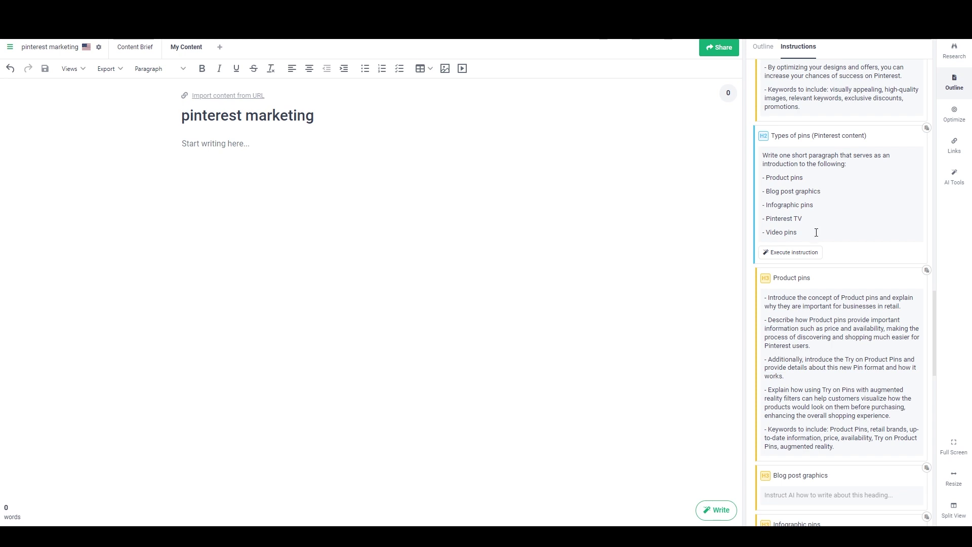
left_click_drag(816, 232, 785, 152)
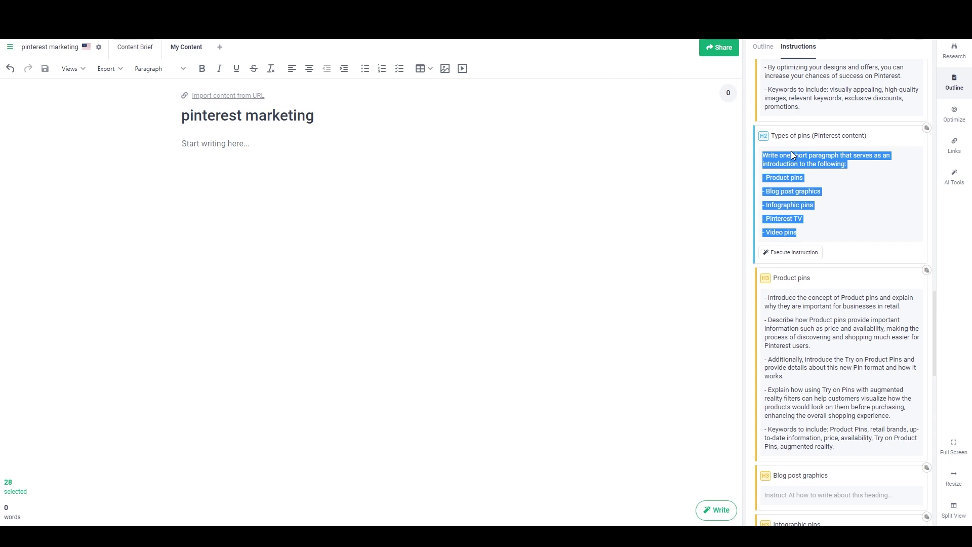
type("short")
type("way to ne")
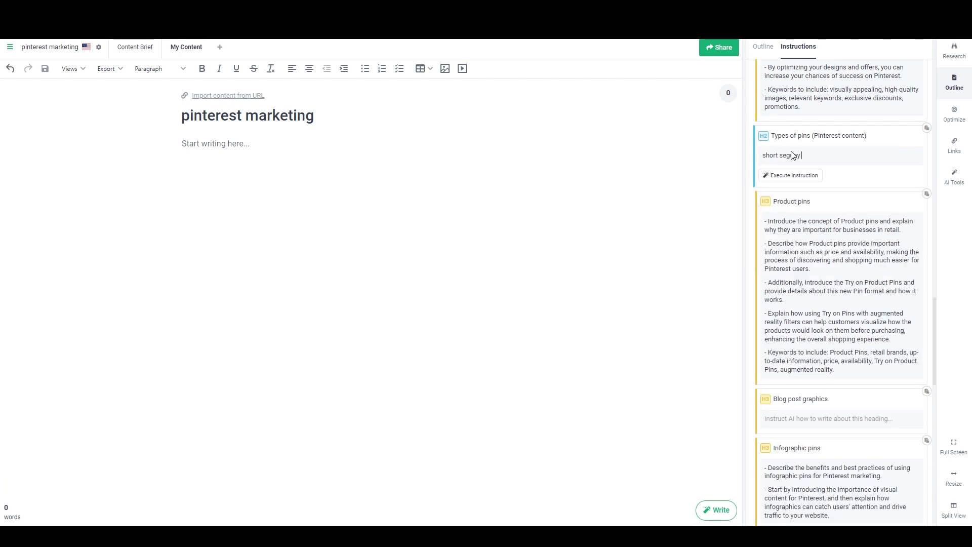
type("xt headin")
left_click(802, 244)
Step: Generate an AI-written instruction for the empty "Blog post graphics" heading
scroll(790, 201, "down", 1)
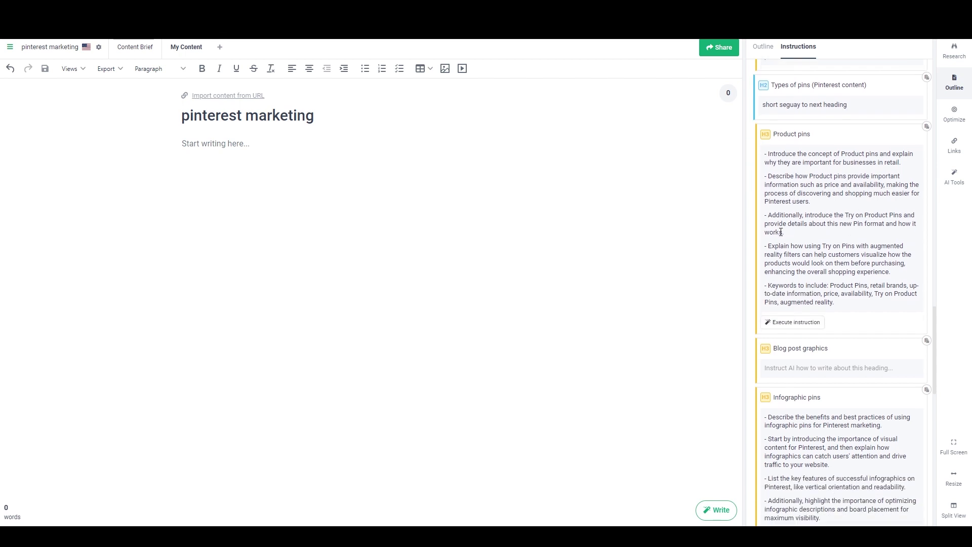
scroll(788, 231, "down", 2)
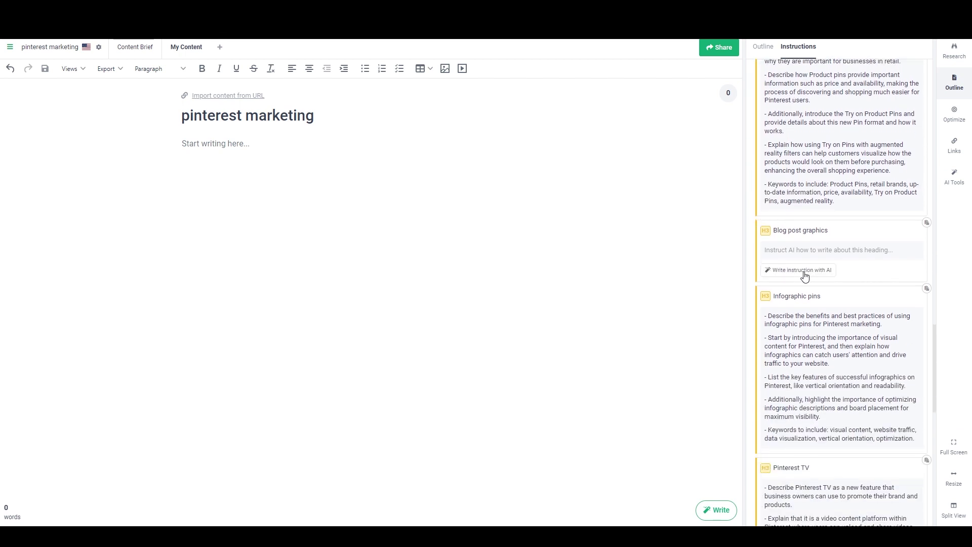
left_click(805, 272)
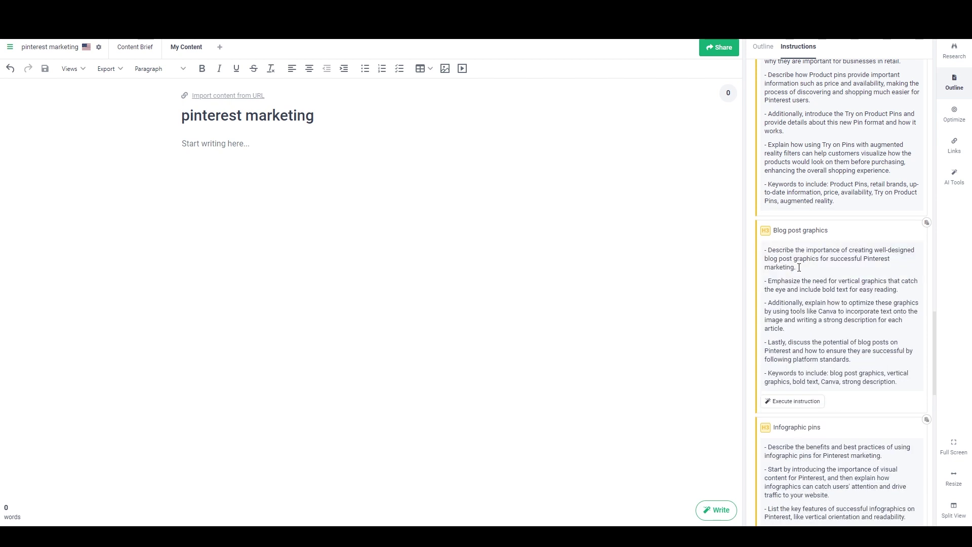
scroll(799, 267, "down", 6)
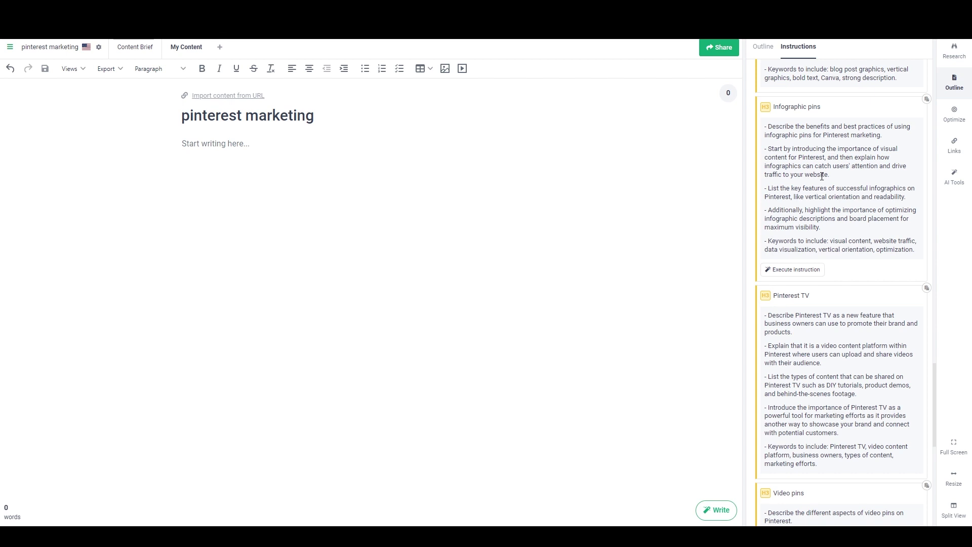
scroll(800, 161, "down", 4)
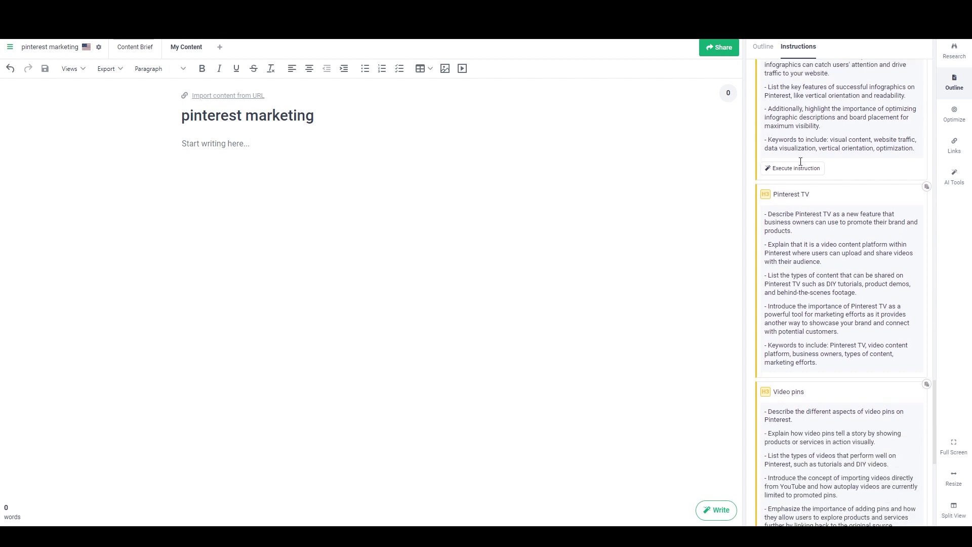
Step: Delete the point explaining the video content platform from the "Pinterest TV" instruction, including the empty line left behind
left_click_drag(767, 130, 823, 145)
key("BackSpace")
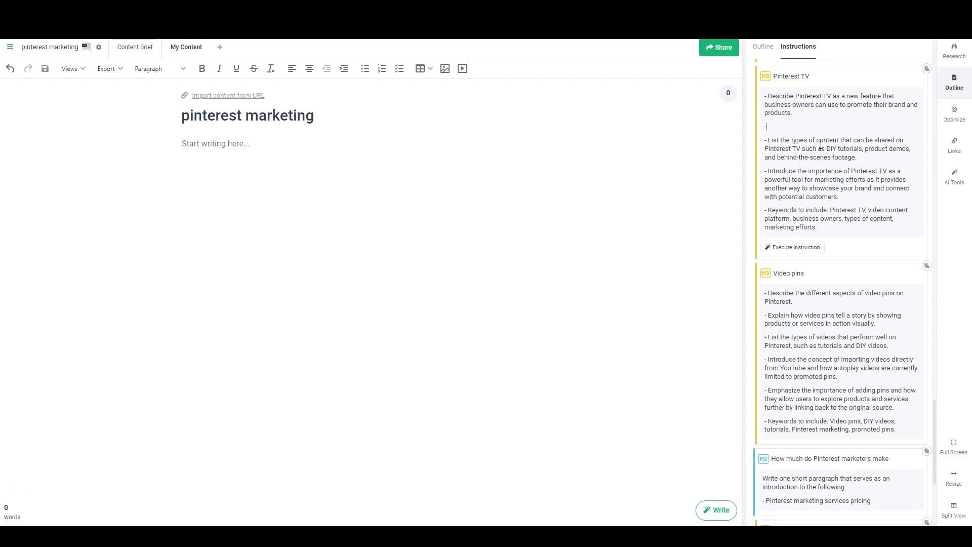
key("BackSpace")
key("BackSpace")
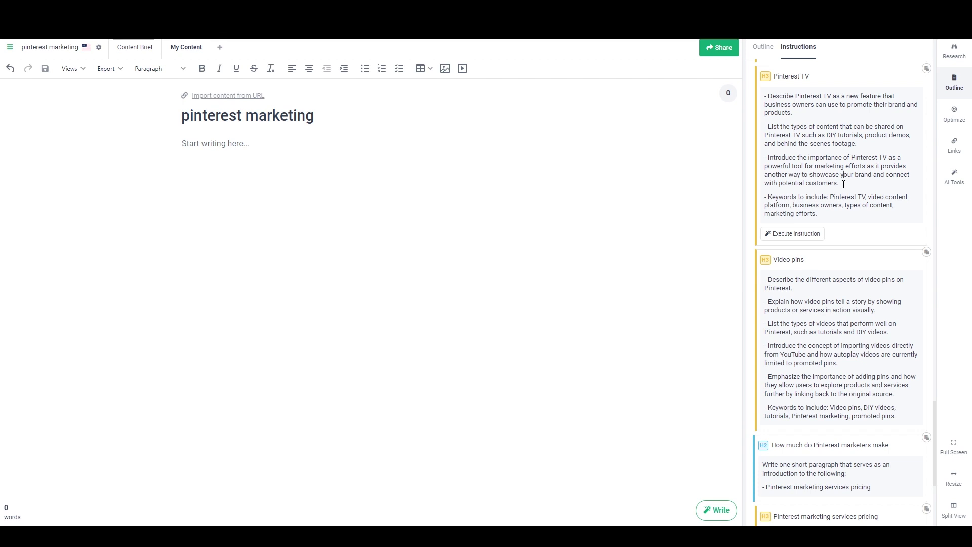
Step: Replace the "How much do Pinterest marketers make" instruction with "brief seguay to next heading"
scroll(844, 184, "down", 3)
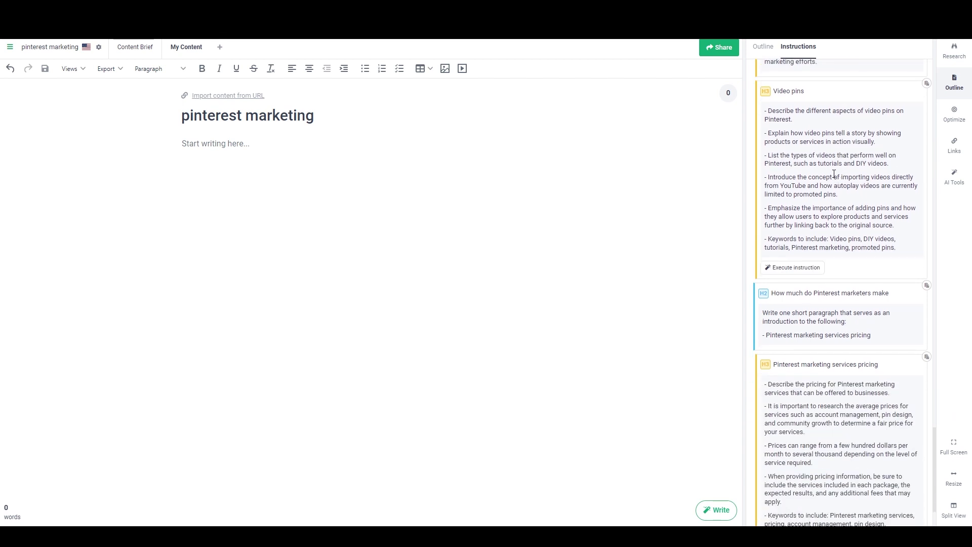
scroll(805, 217, "down", 2)
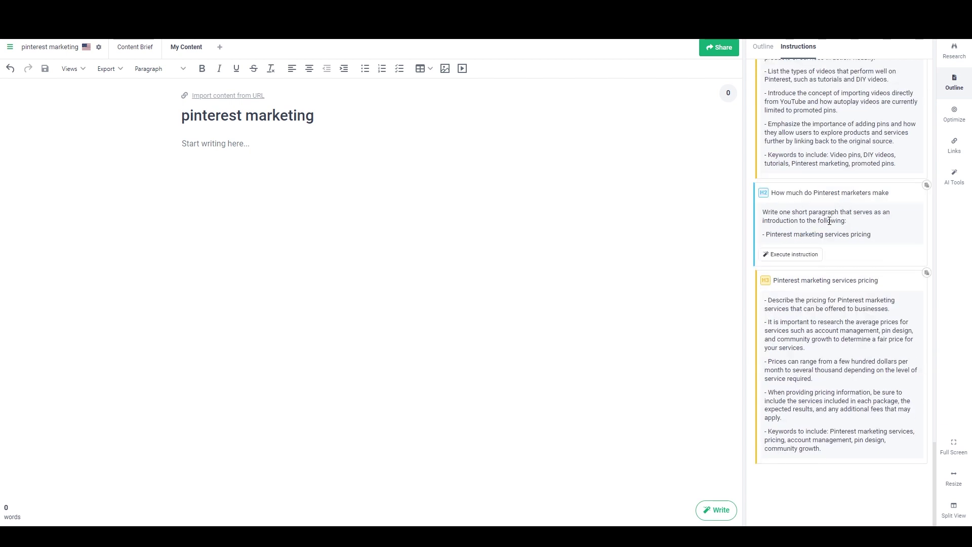
left_click(838, 213)
key("ctrl+a")
type("brief seguay t")
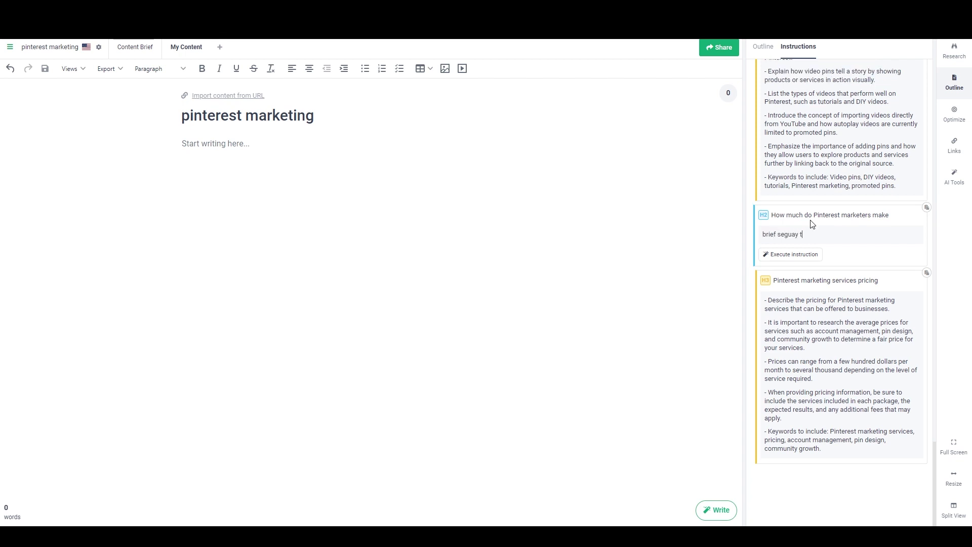
type("o next heading")
left_click(828, 343)
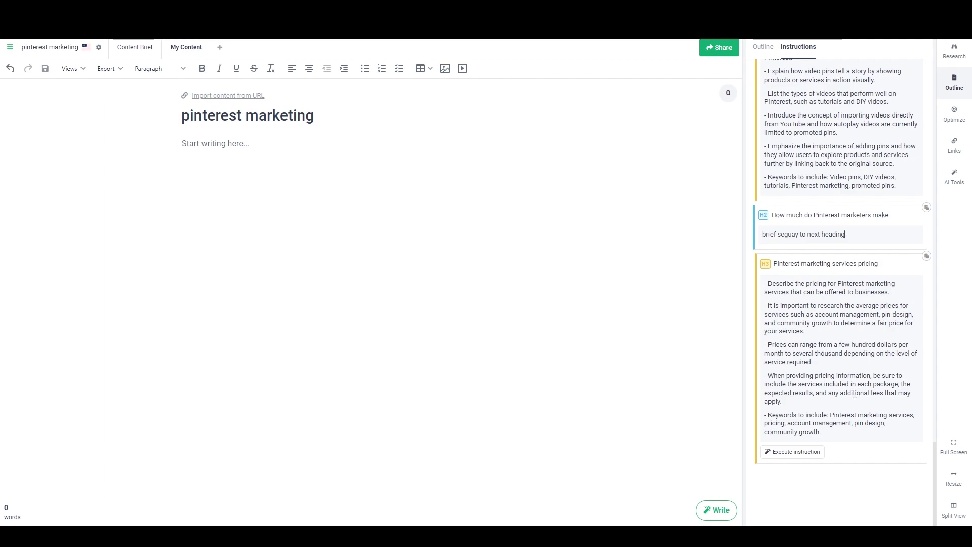
Step: Generate the full article draft from the completed heading instructions
scroll(831, 354, "up", 15)
scroll(834, 378, "up", 15)
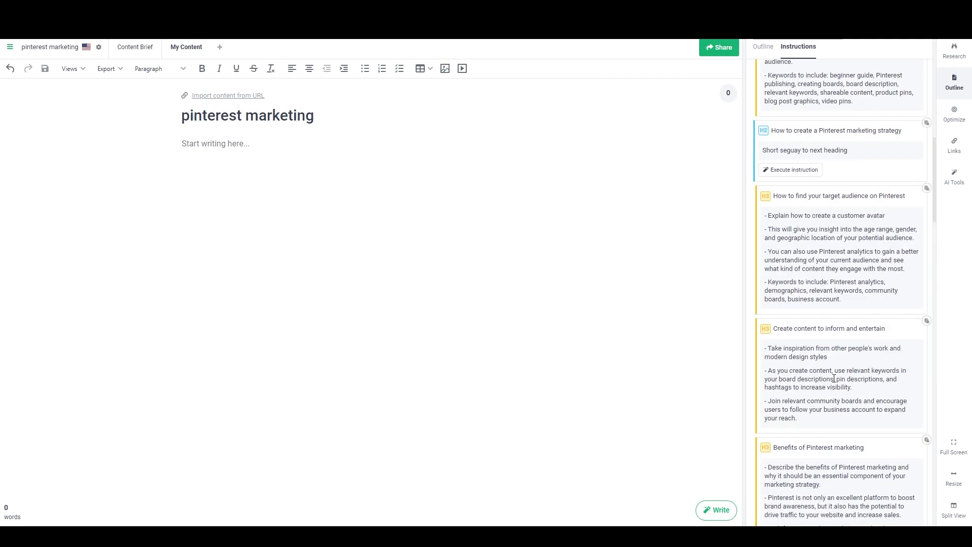
left_click(838, 210)
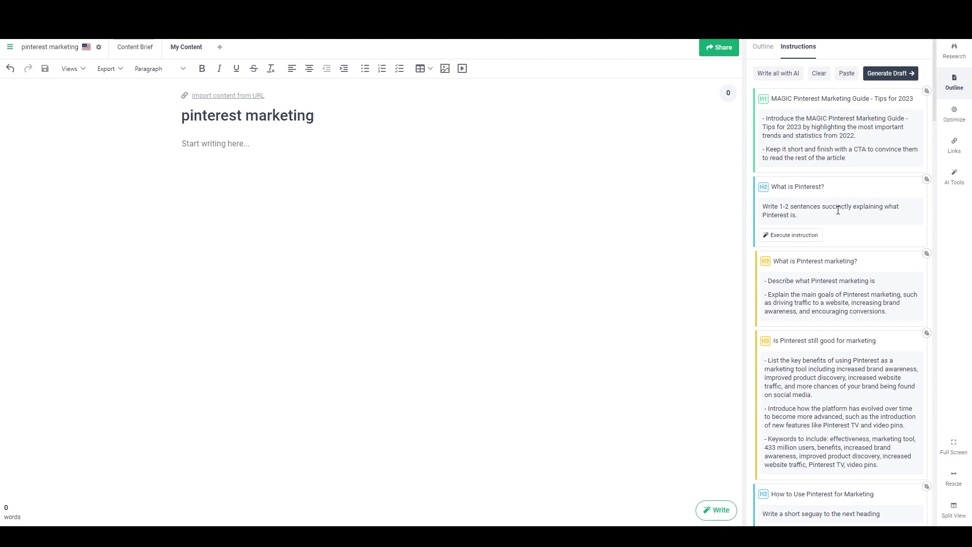
left_click(867, 178)
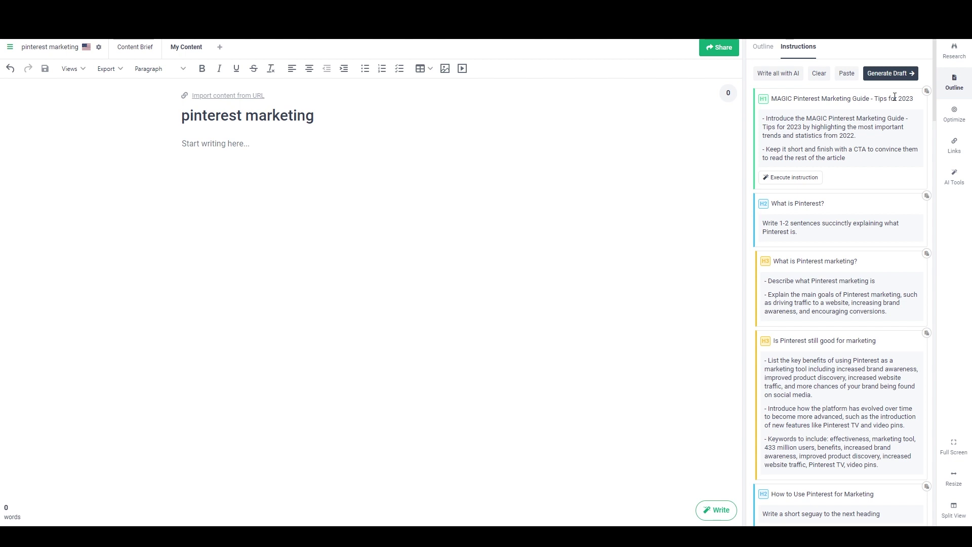
left_click(894, 73)
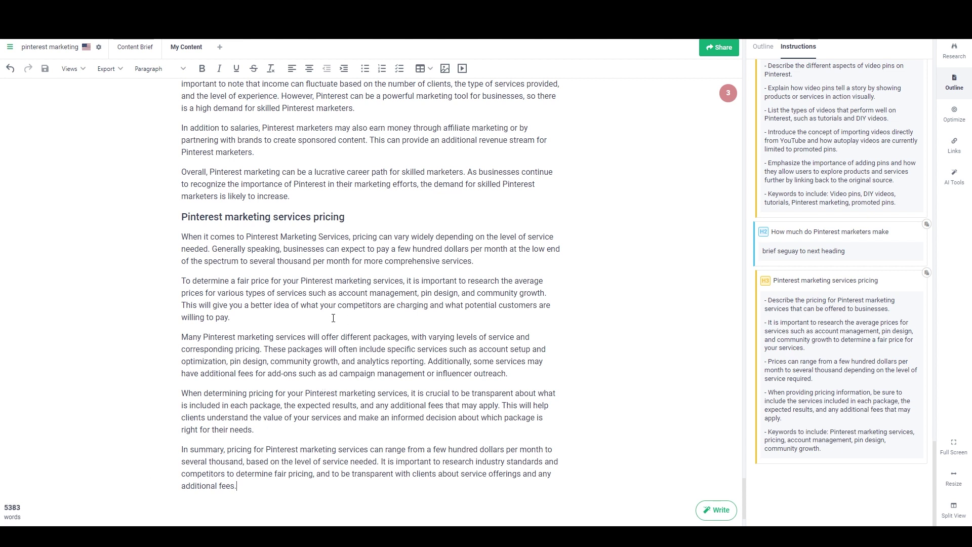
Step: Examine the generated draft from its introduction through to the closing "Pinterest marketing services pricing" section
mouse_move(915, 458)
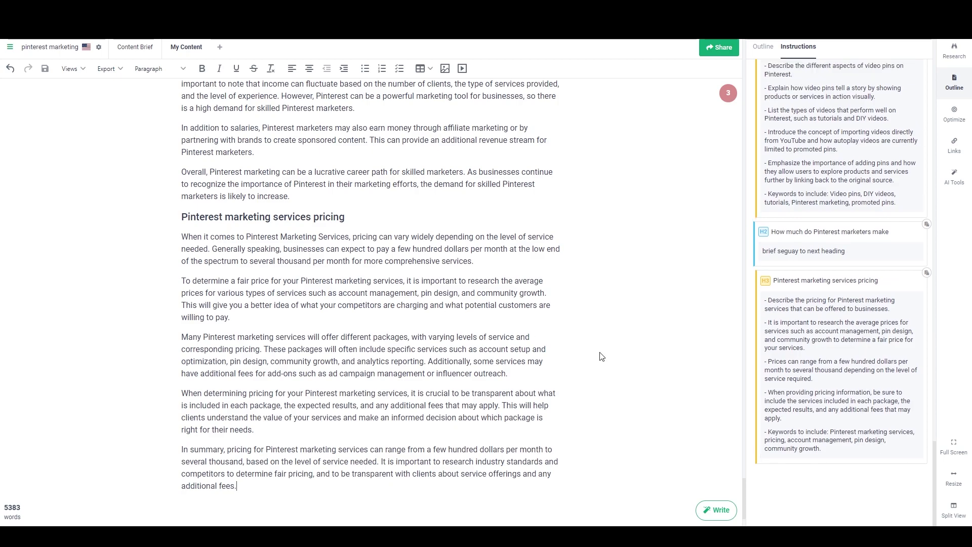
scroll(592, 347, "up", 20)
scroll(582, 340, "up", 20)
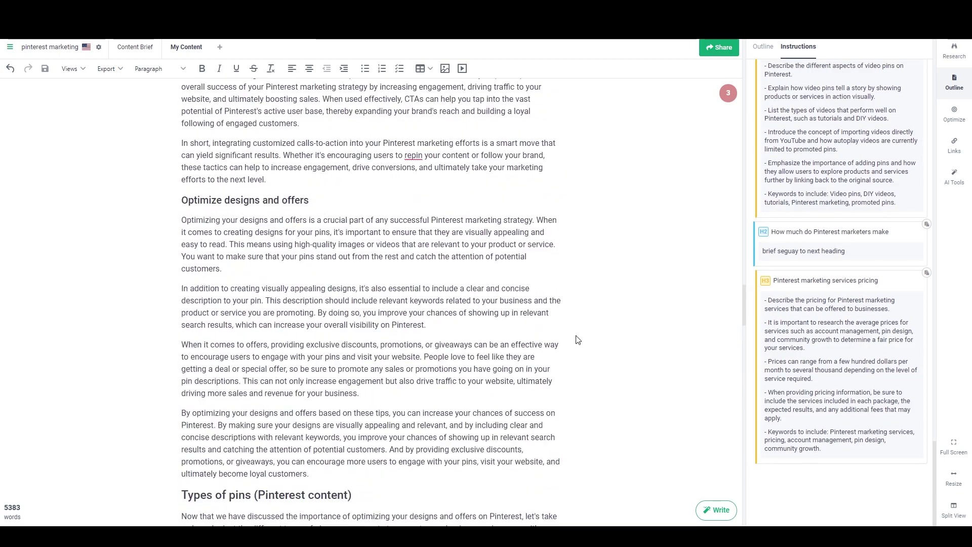
scroll(572, 342, "up", 20)
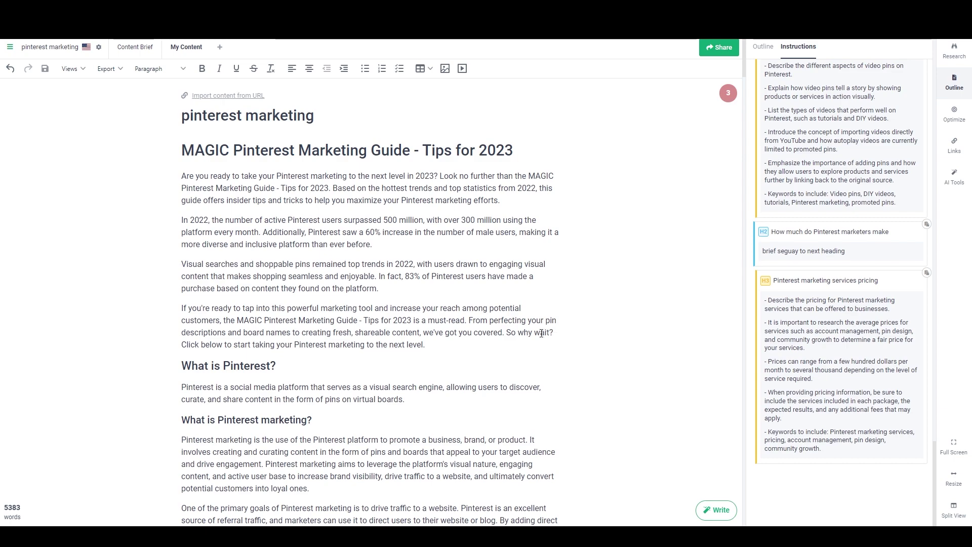
left_click_drag(747, 66, 728, 487)
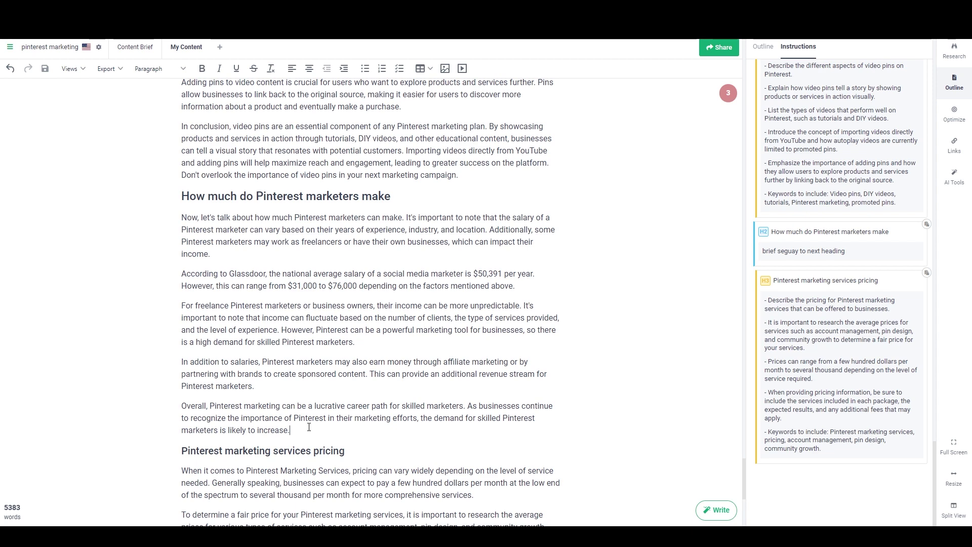
scroll(314, 415, "down", 3)
scroll(316, 412, "down", 3)
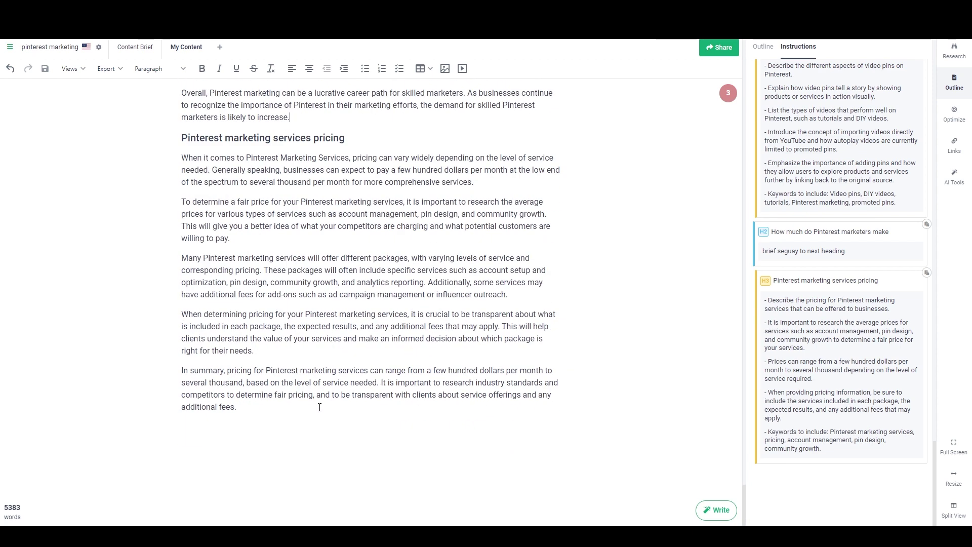
mouse_move(835, 278)
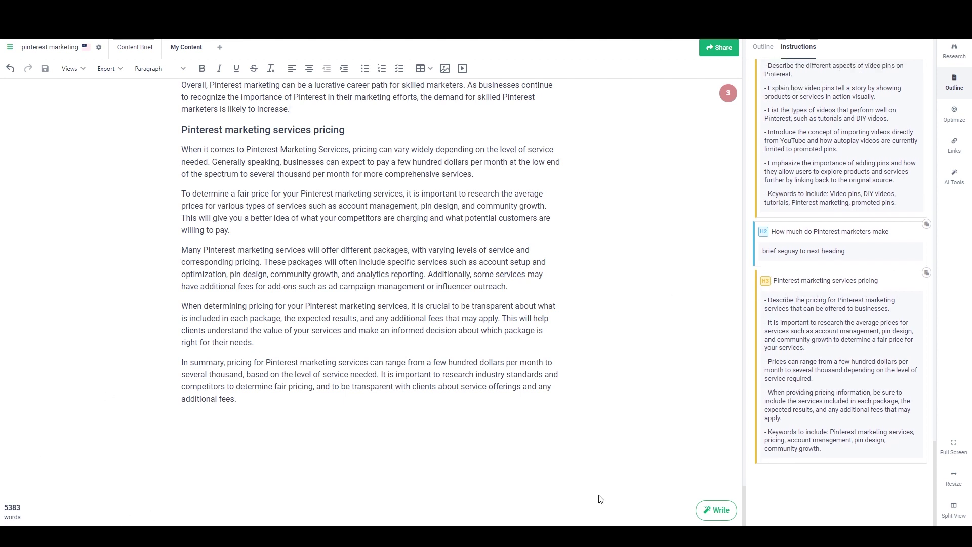
Step: Remove the "MAGIC Pinterest Marketing Guide - Tips for 2023" heading from the body and use its text to replace the document title
left_click_drag(744, 495, 743, 66)
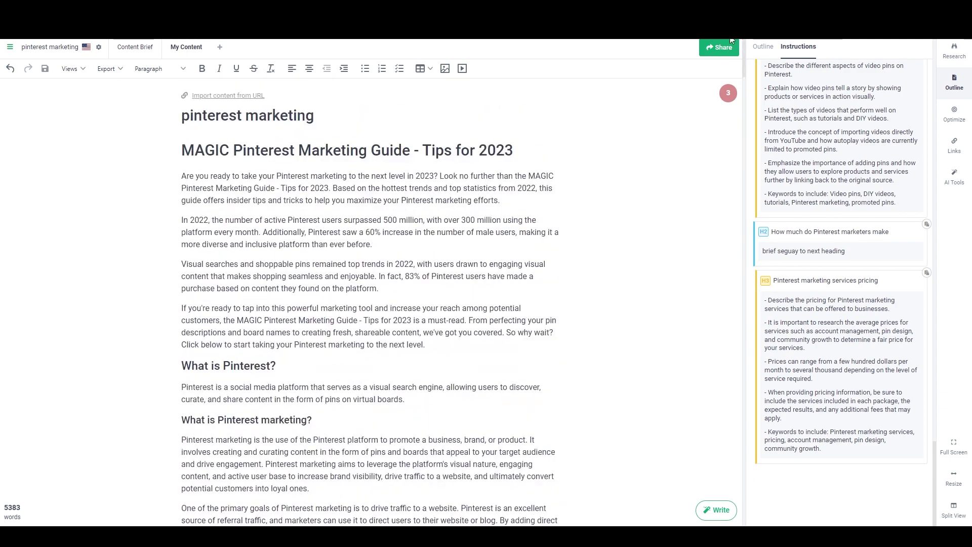
triple_click(381, 154)
key("ctrl+c")
key("BackSpace")
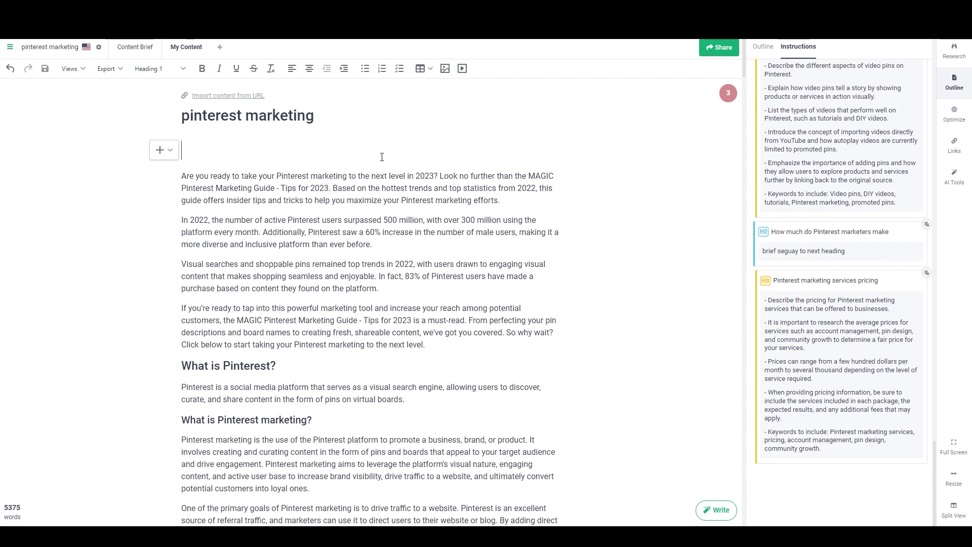
key("BackSpace")
triple_click(301, 116)
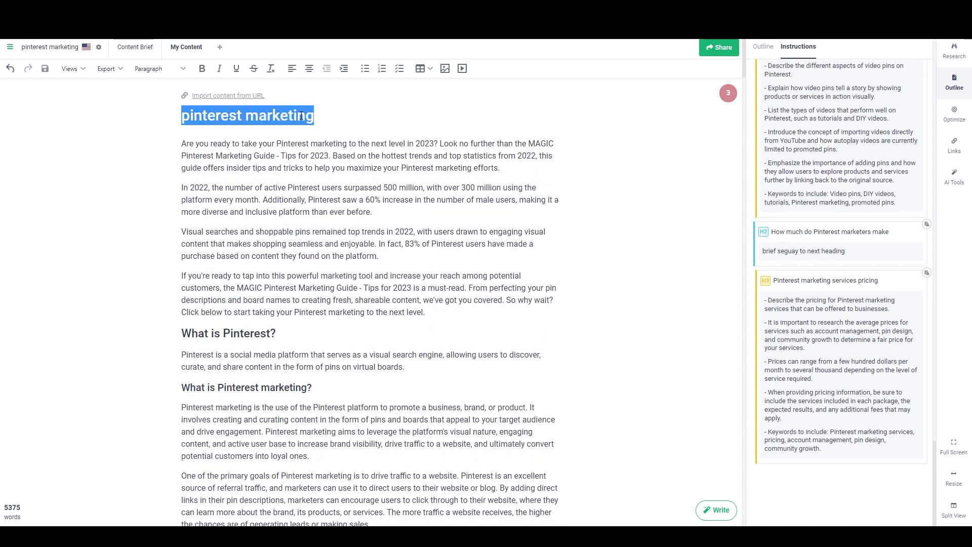
key("ctrl+v")
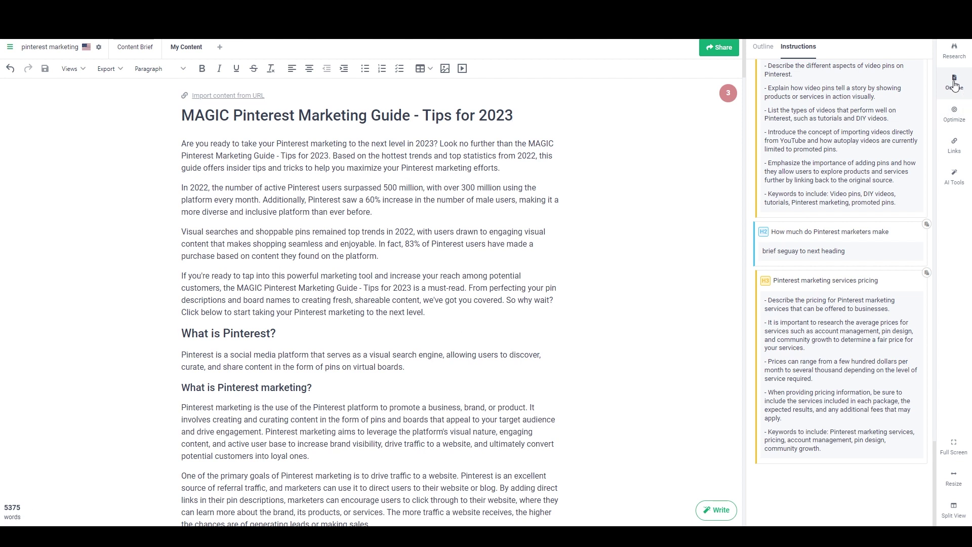
Step: Examine the draft's word, header, link and image metrics in the research overview and its topic score against the competitor average
left_click(954, 51)
mouse_move(774, 123)
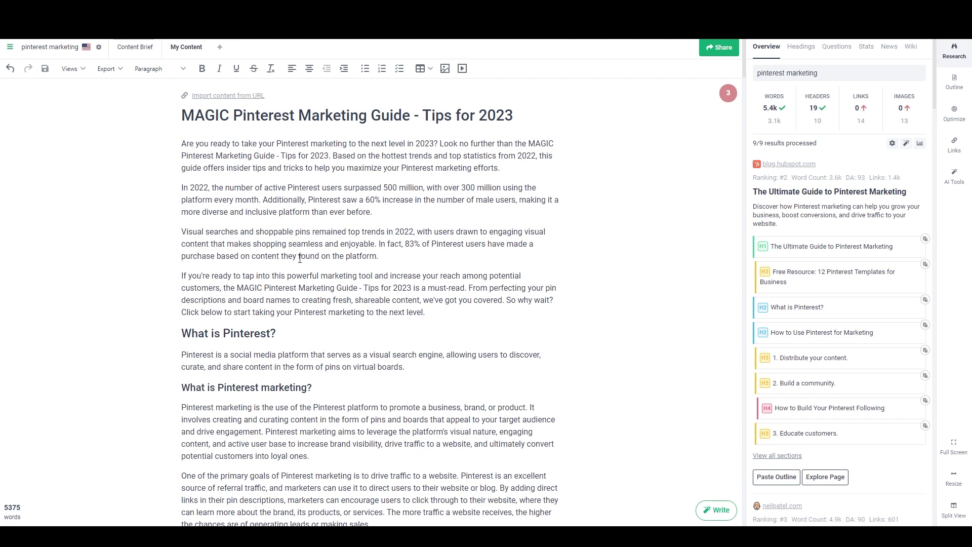
left_click(955, 120)
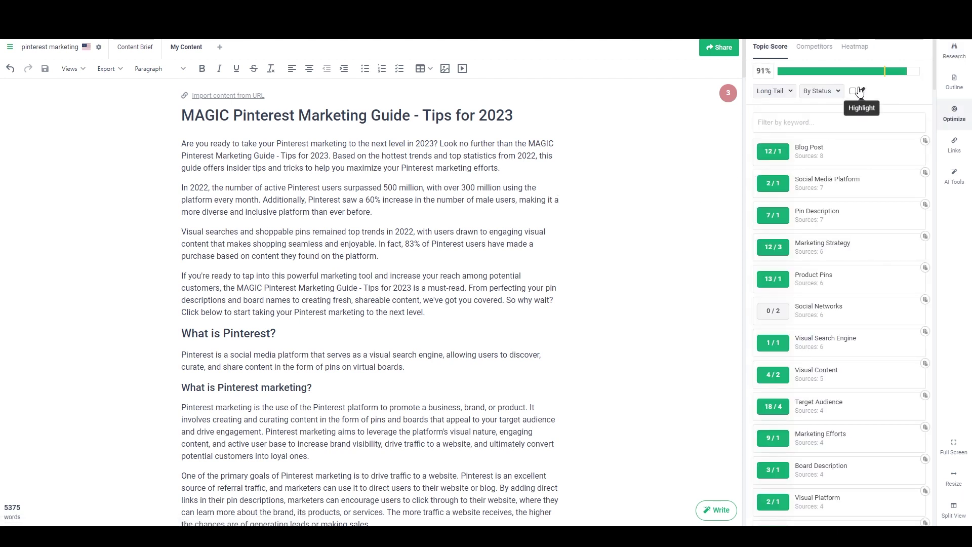
left_click(952, 51)
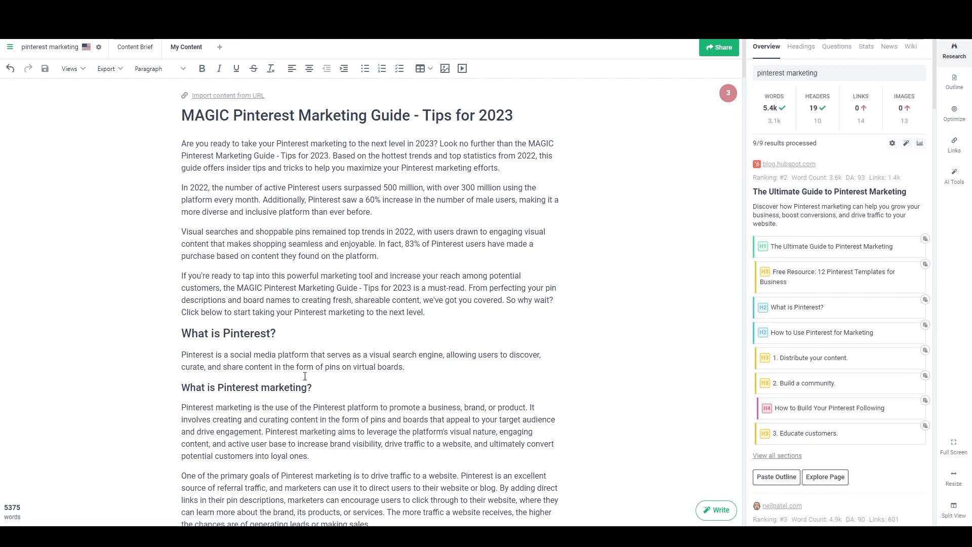
left_click(950, 116)
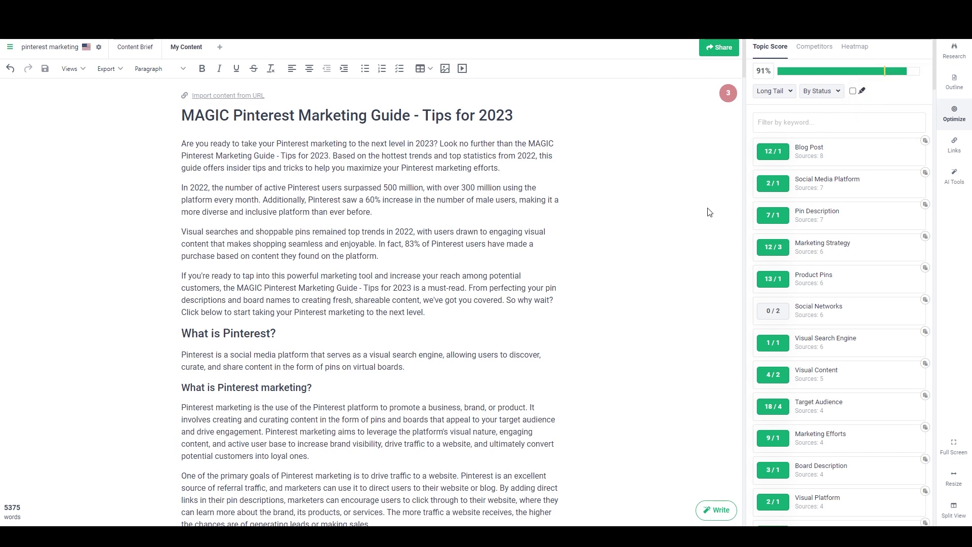
mouse_move(886, 73)
left_click(948, 58)
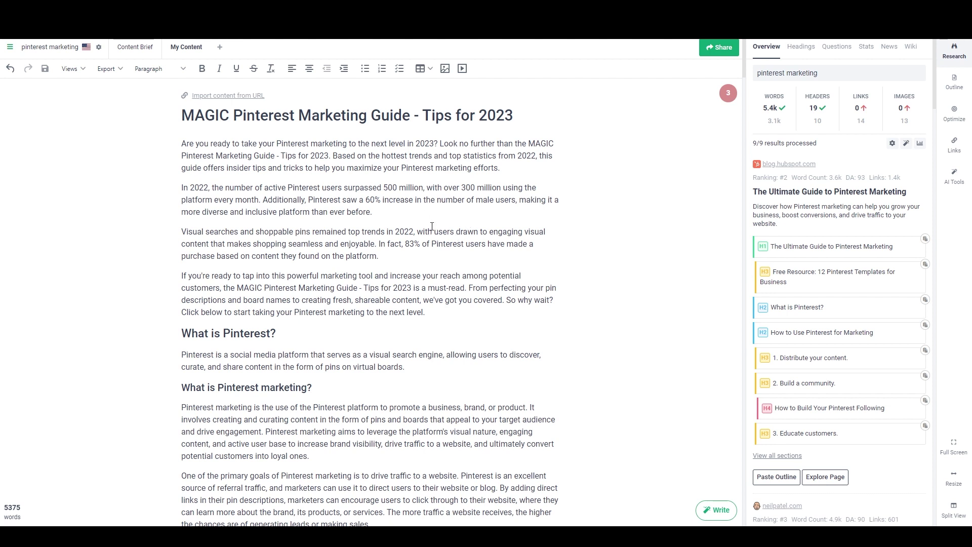
left_click(949, 124)
mouse_move(886, 71)
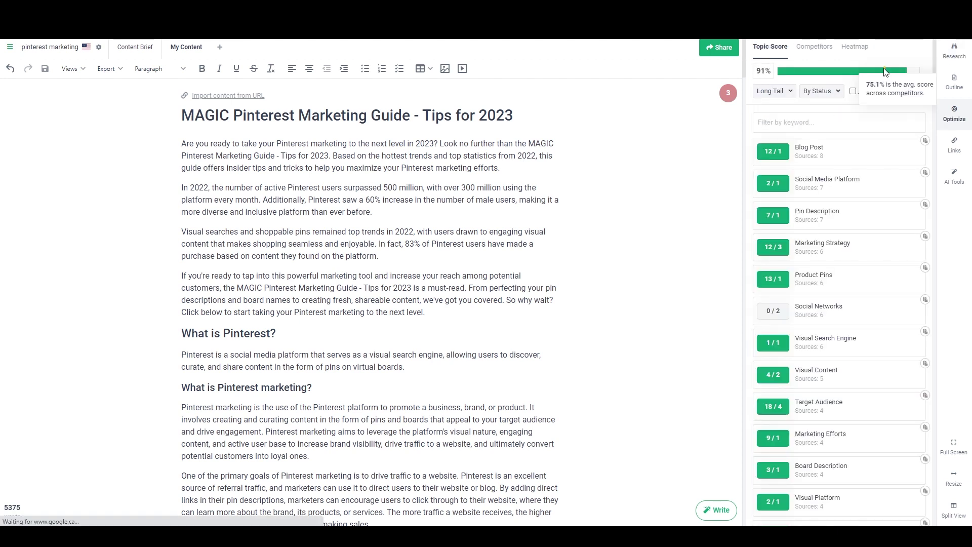